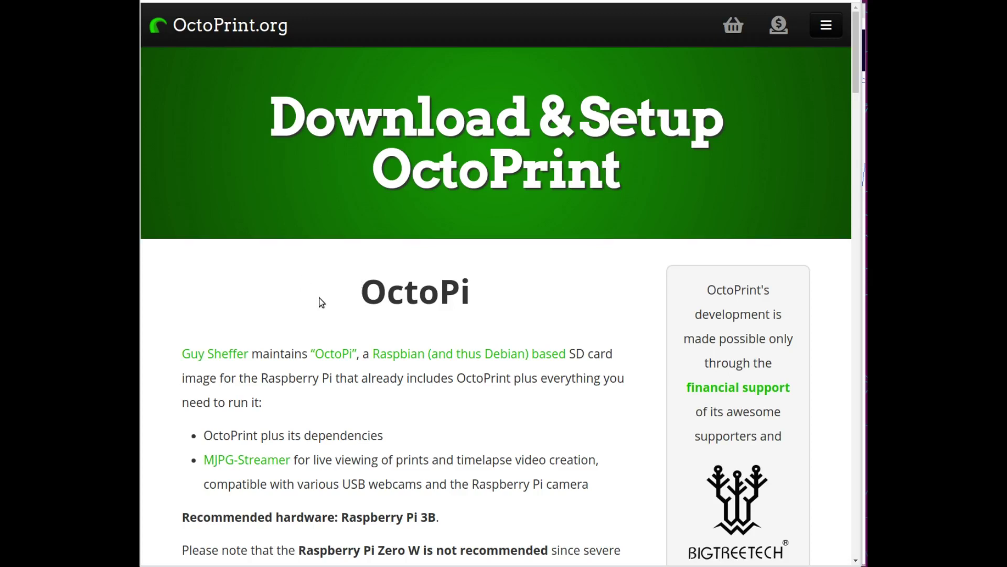
- Scroll through the OctoPi setup steps down to step 5, accessing OctoPrint via octopi.local or IP
scroll(319, 297, "down", 3)
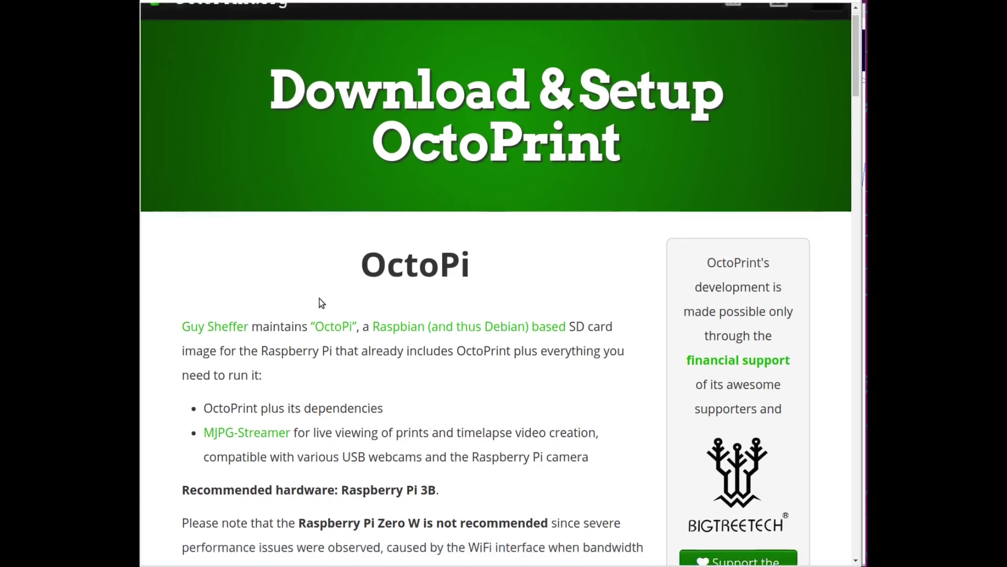
scroll(321, 303, "down", 3)
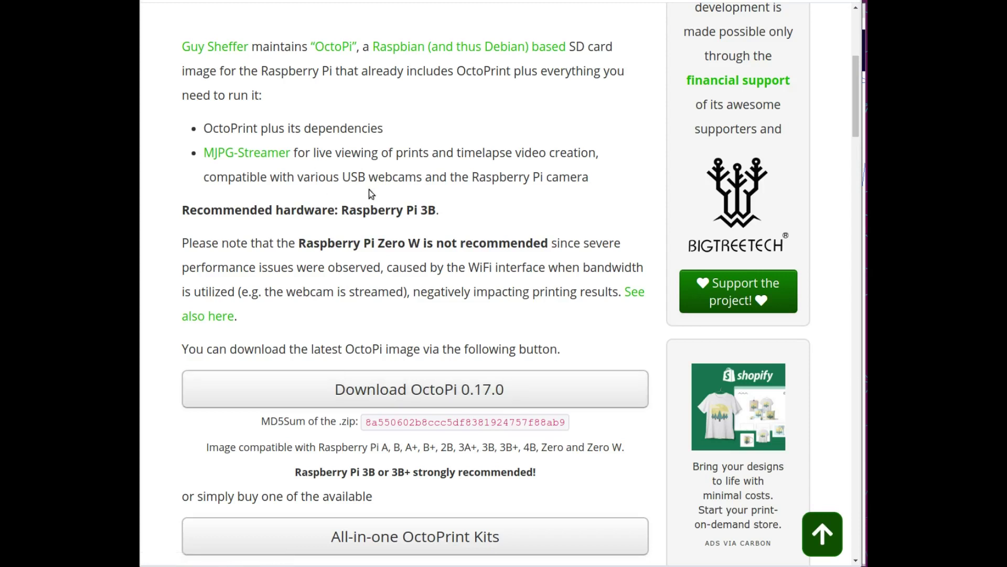
scroll(281, 245, "down", 2)
scroll(282, 245, "down", 4)
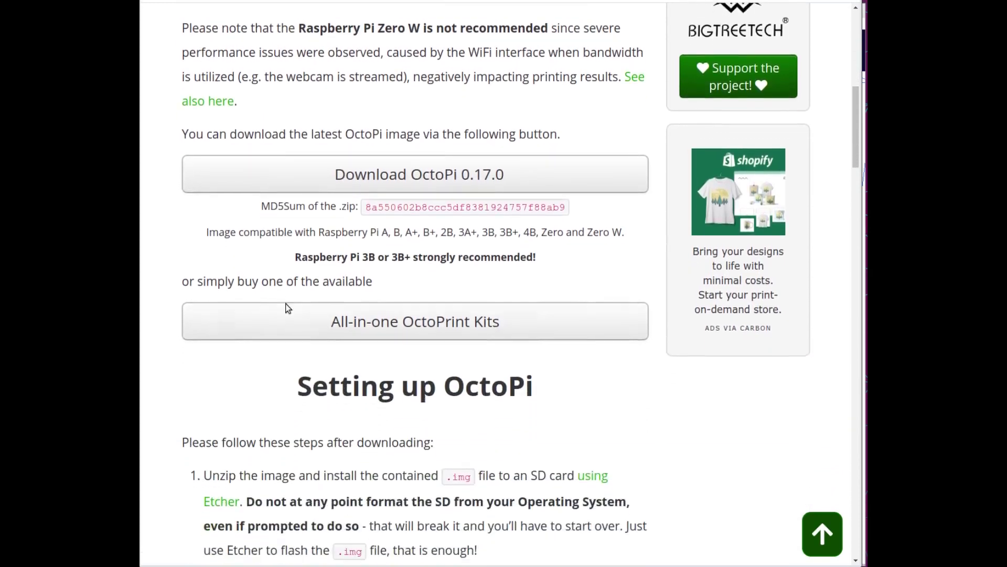
scroll(266, 311, "down", 1)
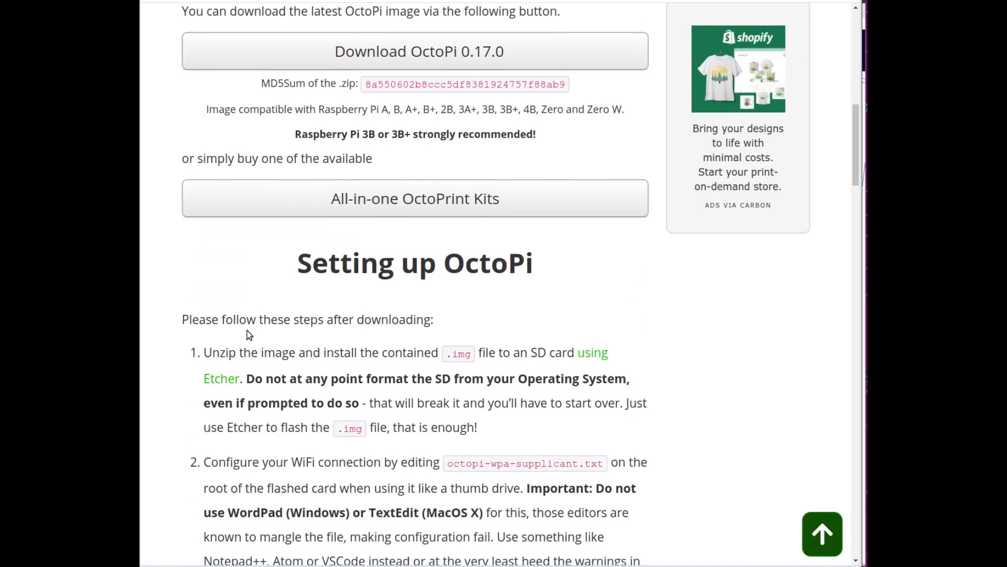
scroll(349, 370, "down", 2)
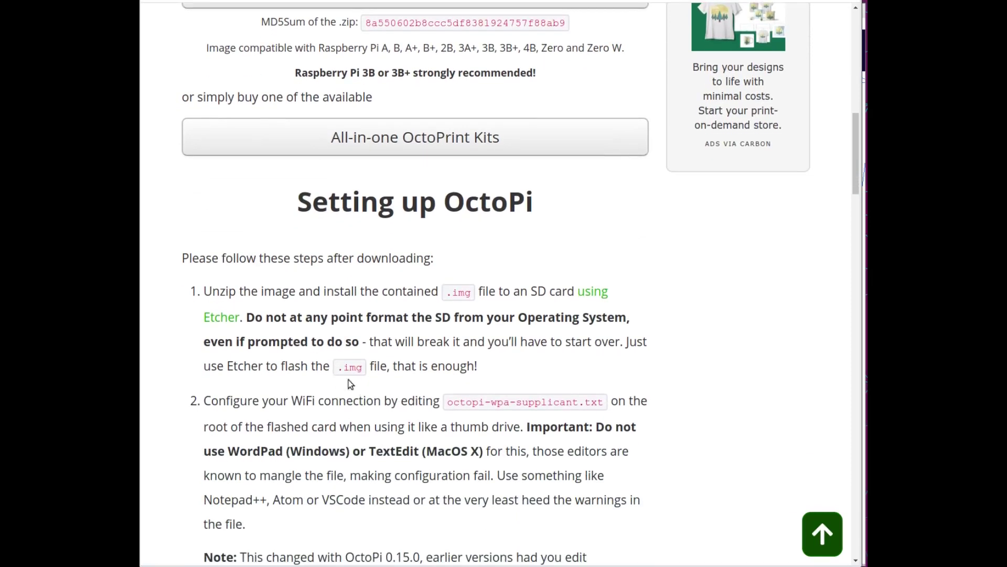
scroll(331, 388, "down", 2)
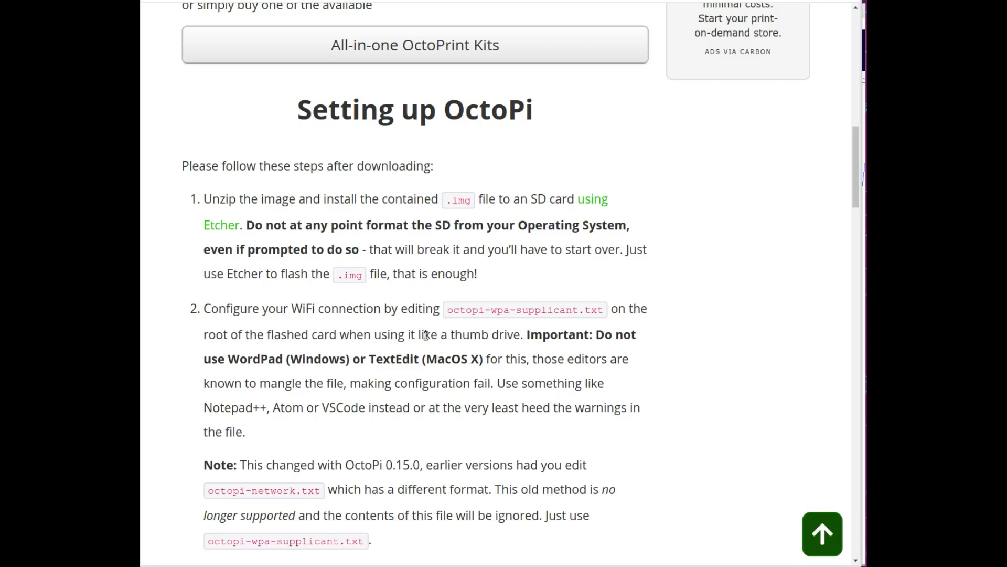
scroll(426, 335, "down", 2)
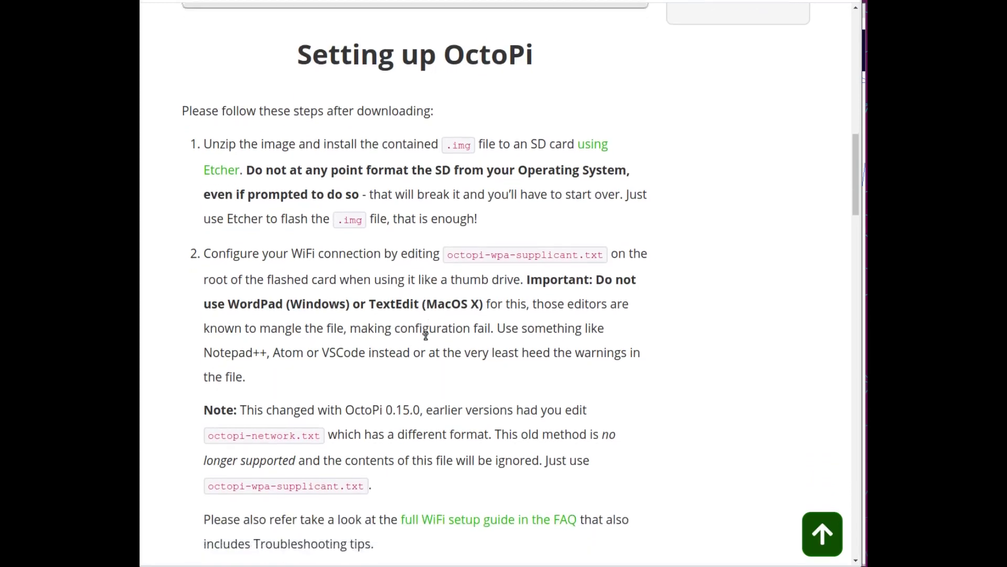
scroll(425, 336, "down", 4)
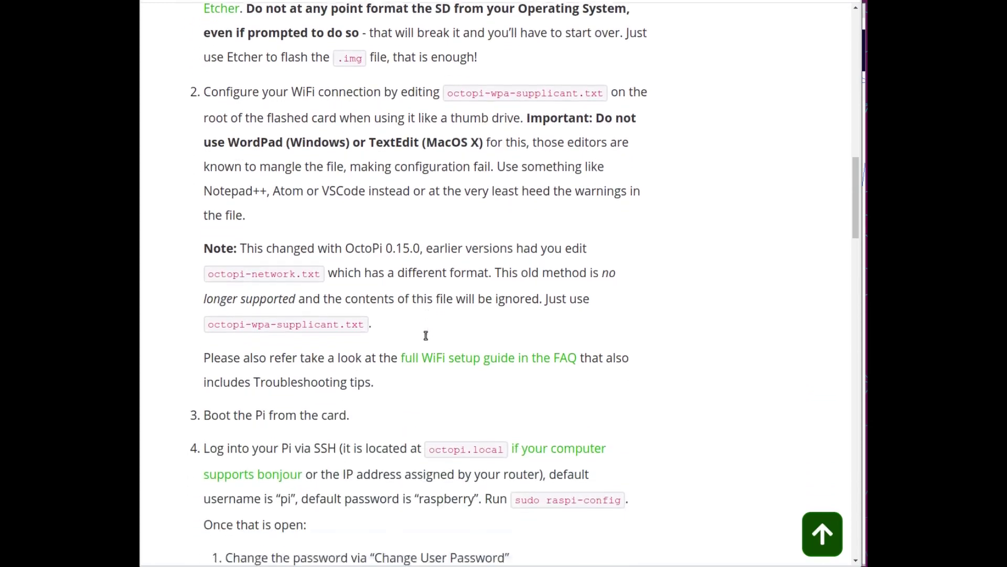
scroll(426, 338, "down", 4)
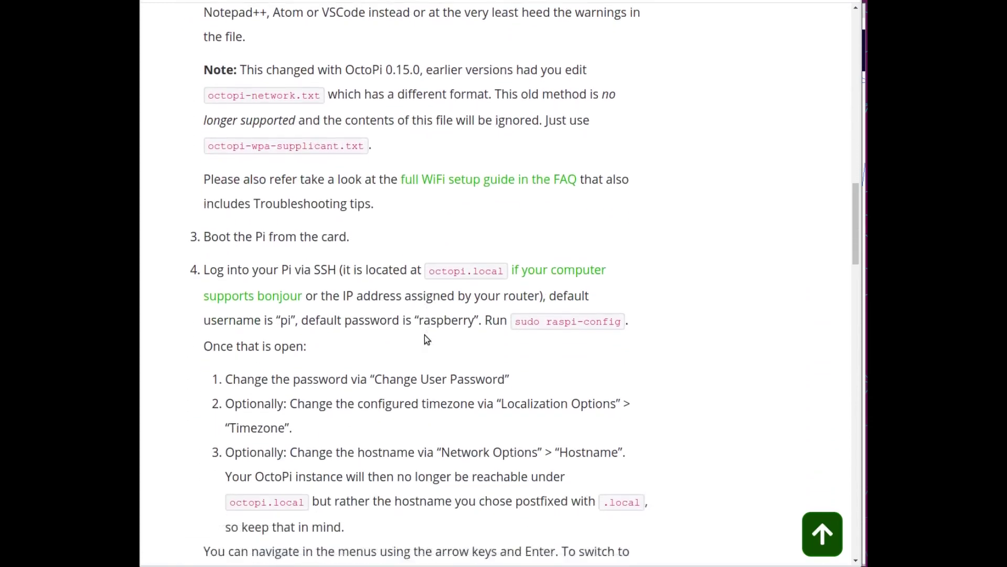
scroll(426, 339, "down", 3)
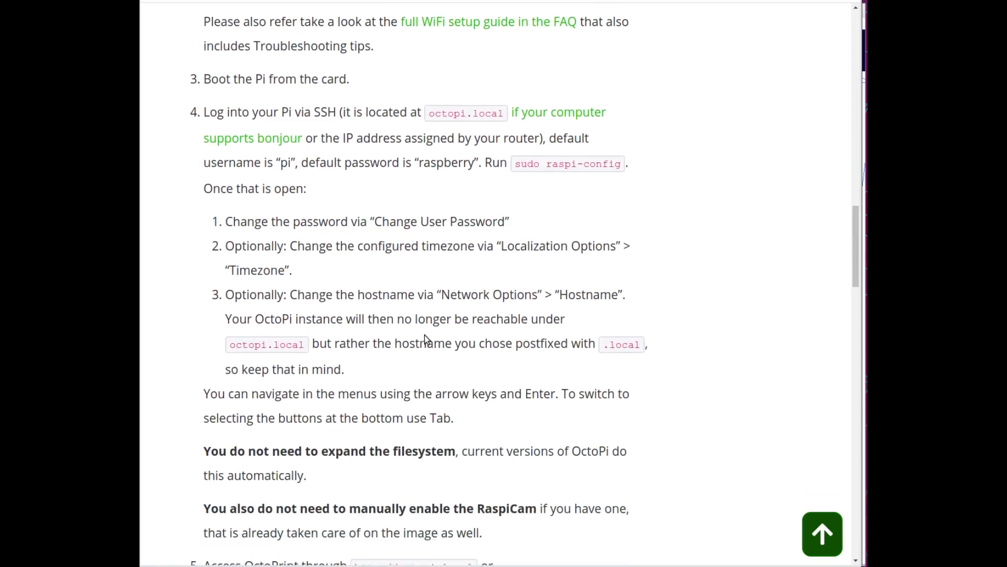
scroll(423, 324, "down", 1)
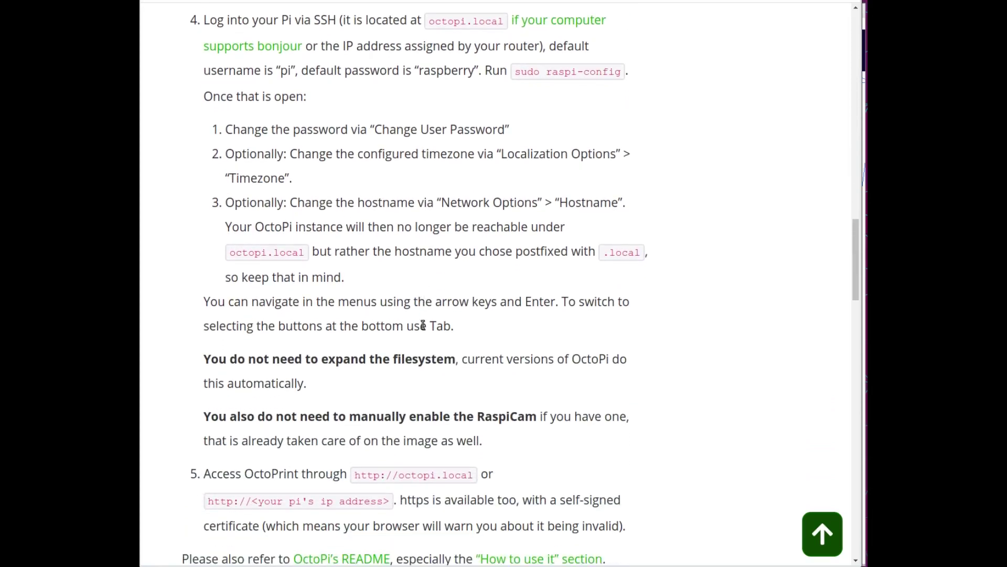
scroll(423, 324, "down", 2)
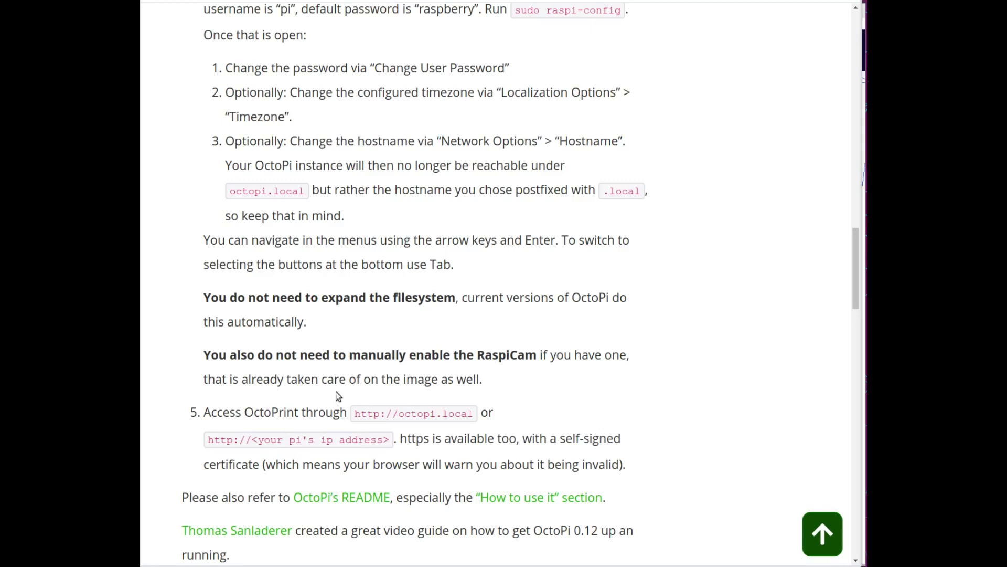
- Show the OctoPrint dashboard at 192.168.1.245 with the Operational printer and temperature graph
left_click(458, 3)
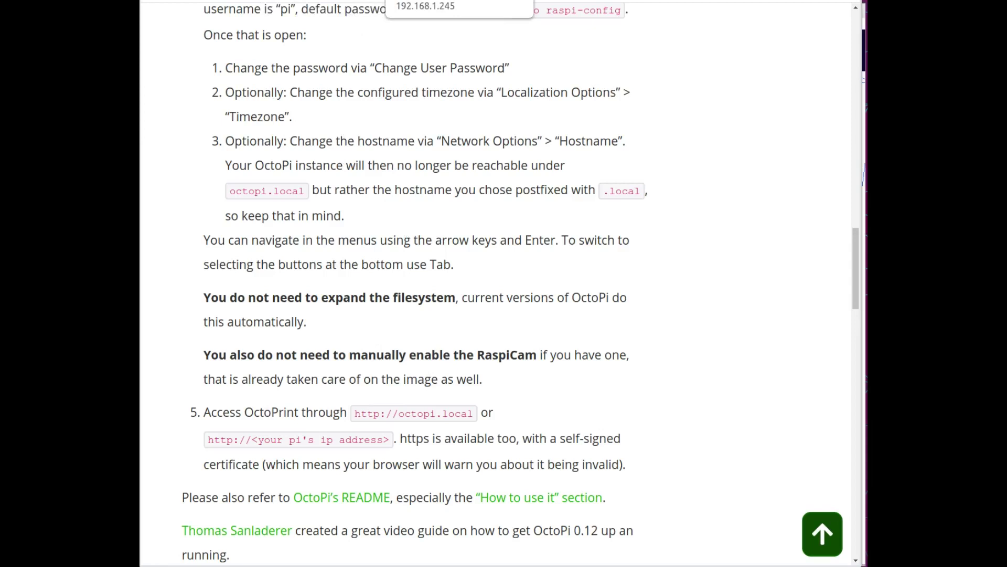
left_click(398, 1)
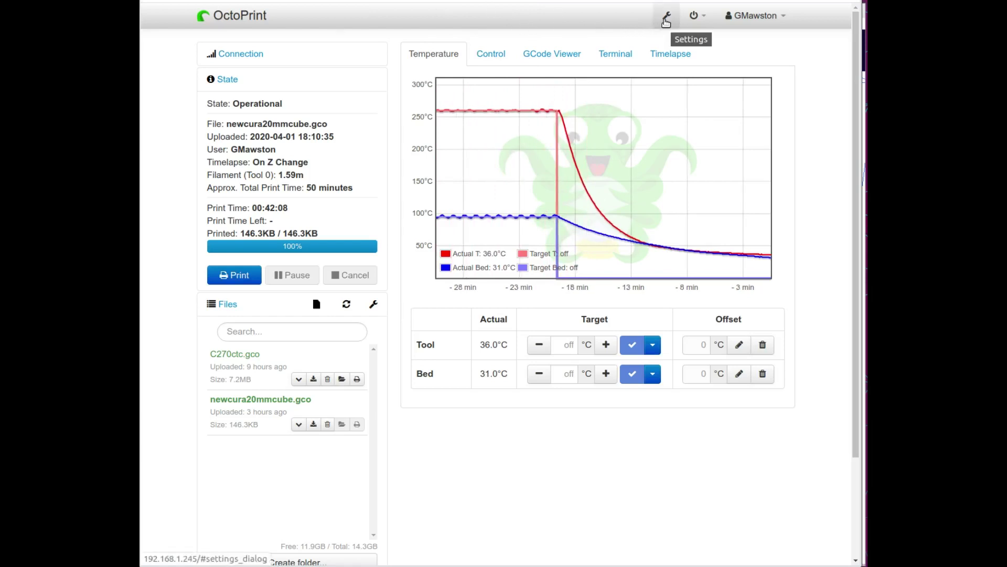
- Open OctoPrint Settings on Printer Profiles to show the CTC profile
left_click(667, 20)
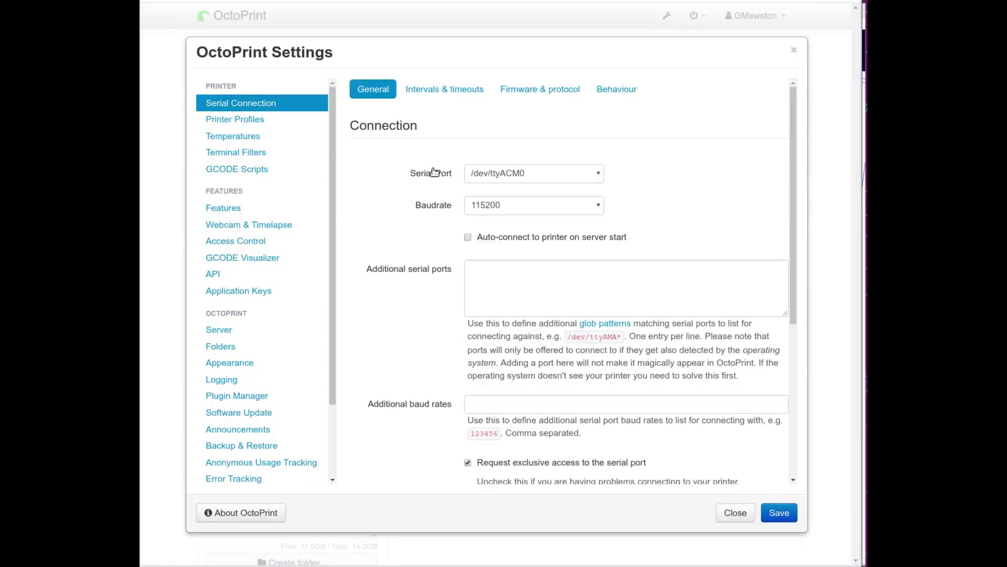
mouse_move(353, 167)
left_click(244, 127)
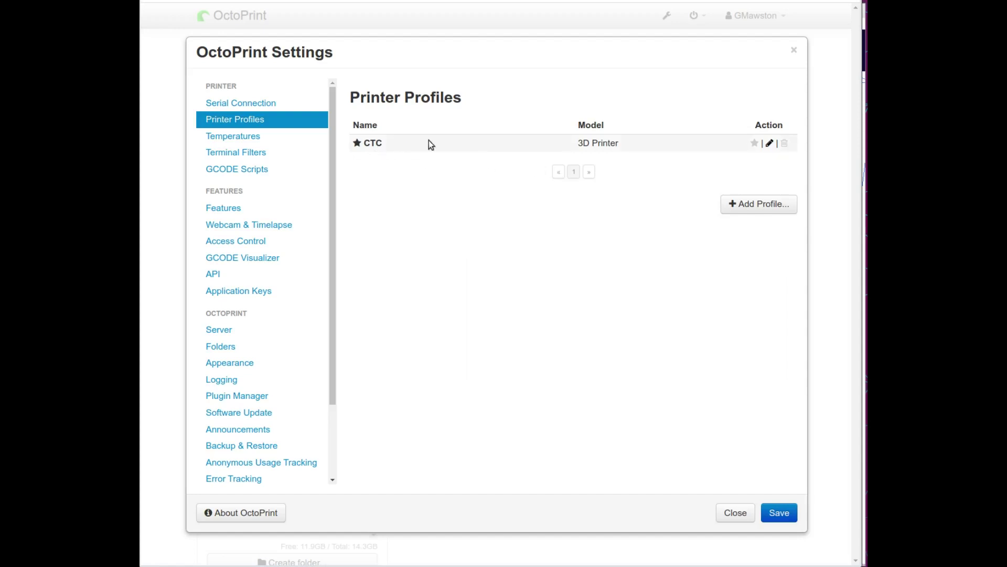
left_click(770, 143)
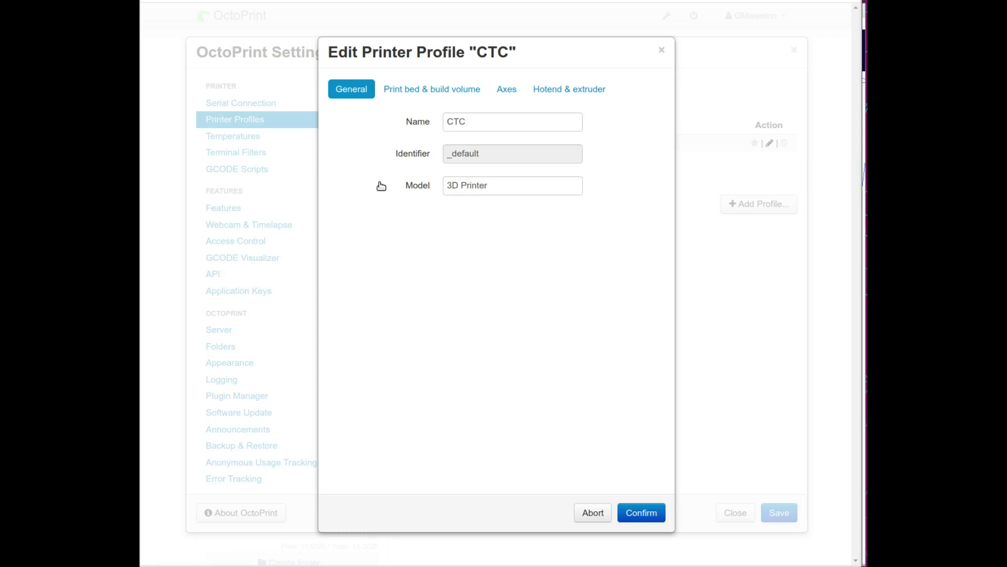
left_click(419, 97)
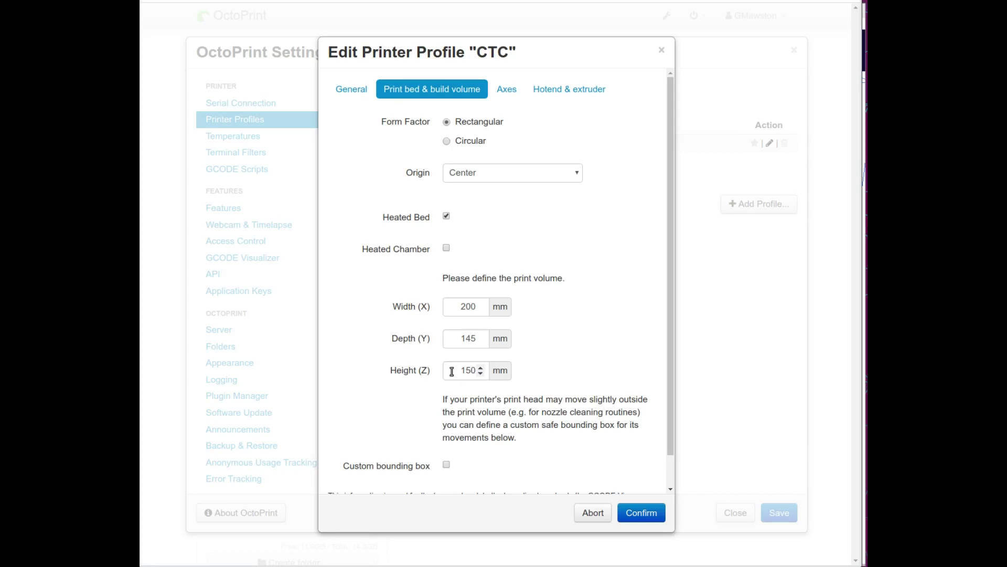
scroll(368, 338, "down", 1)
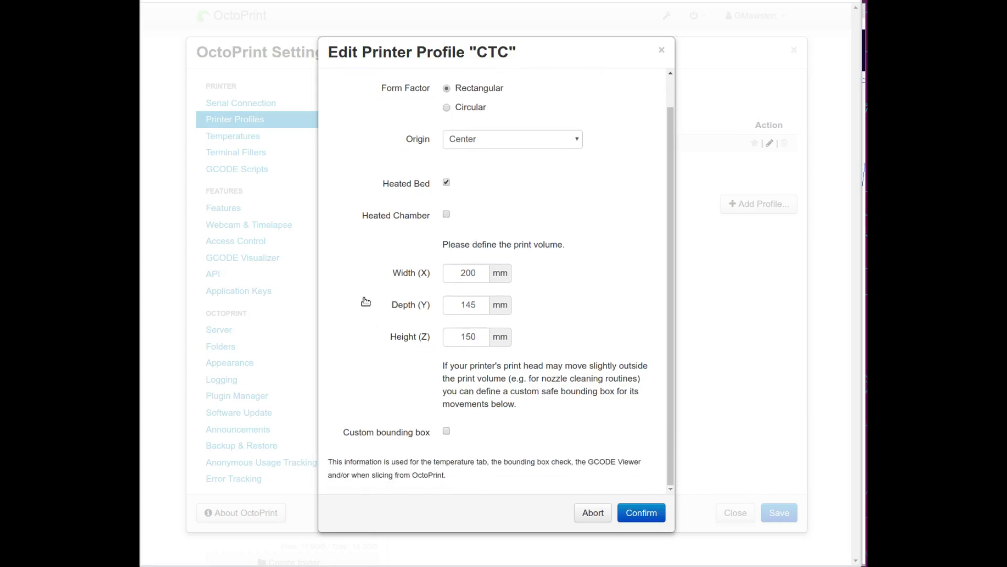
left_click(649, 512)
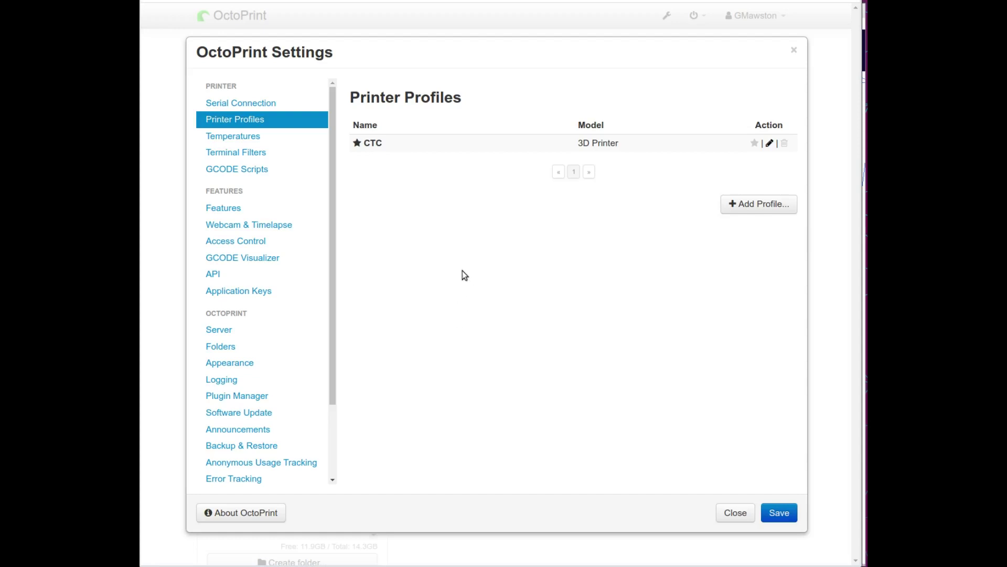
- Review the Serial Connection settings, keeping port /dev/ttyACM0 at 115200 baud
left_click(249, 105)
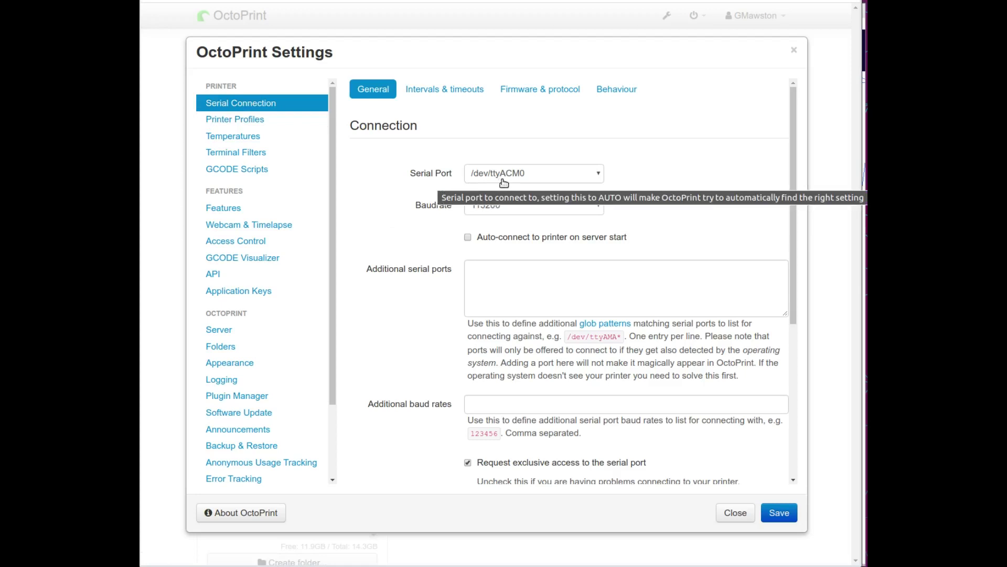
left_click(533, 178)
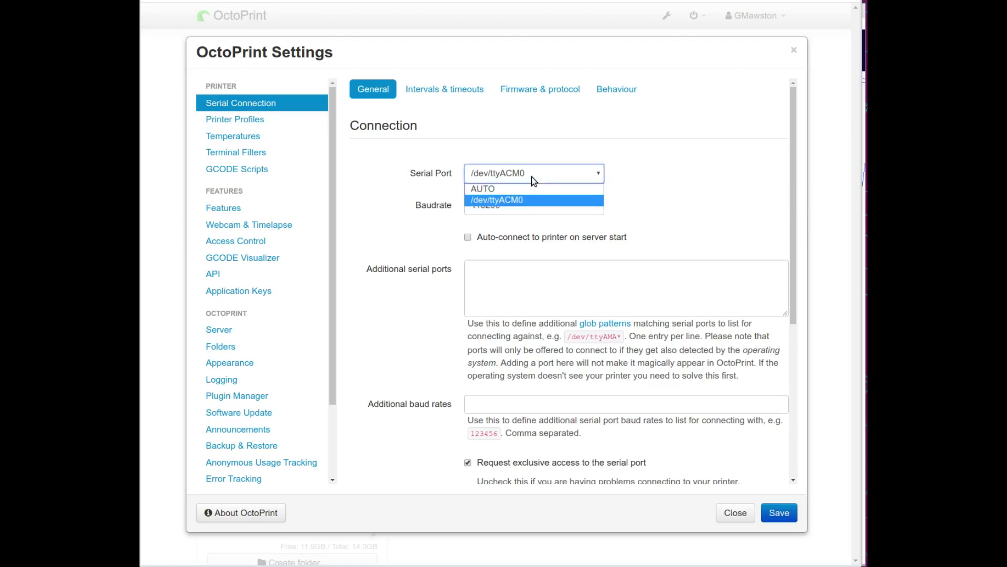
left_click(506, 202)
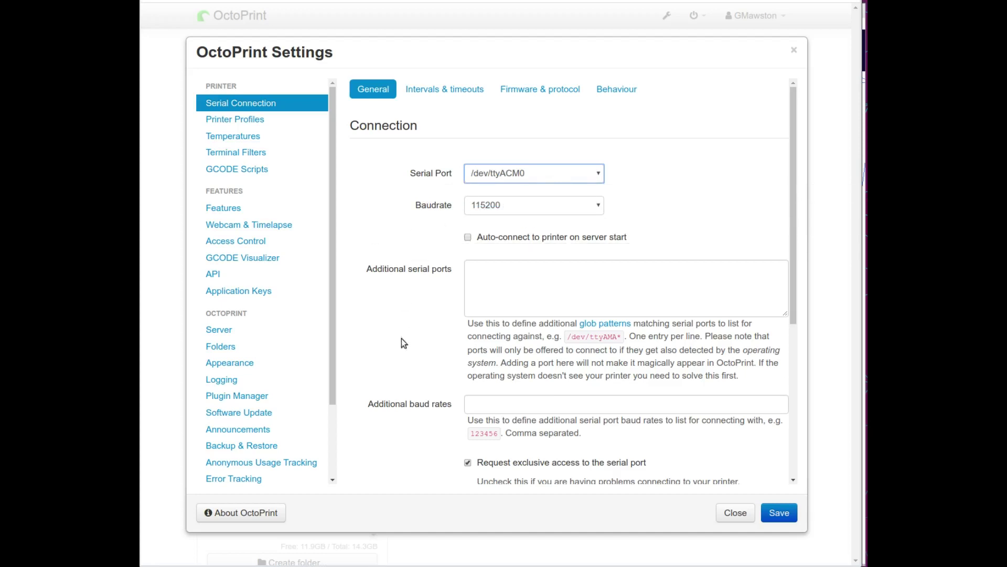
scroll(383, 295, "down", 3)
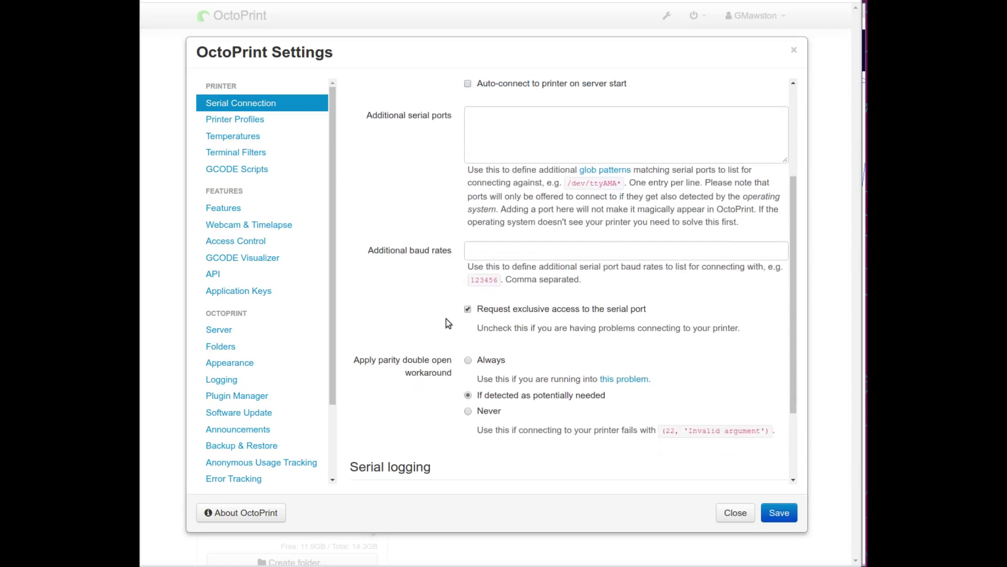
scroll(424, 301, "down", 2)
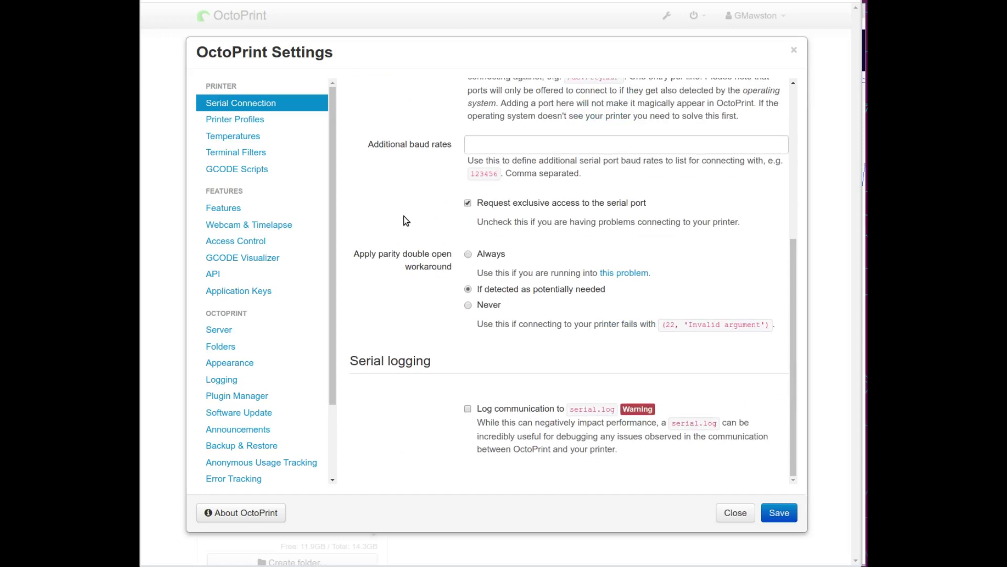
scroll(406, 220, "up", 1)
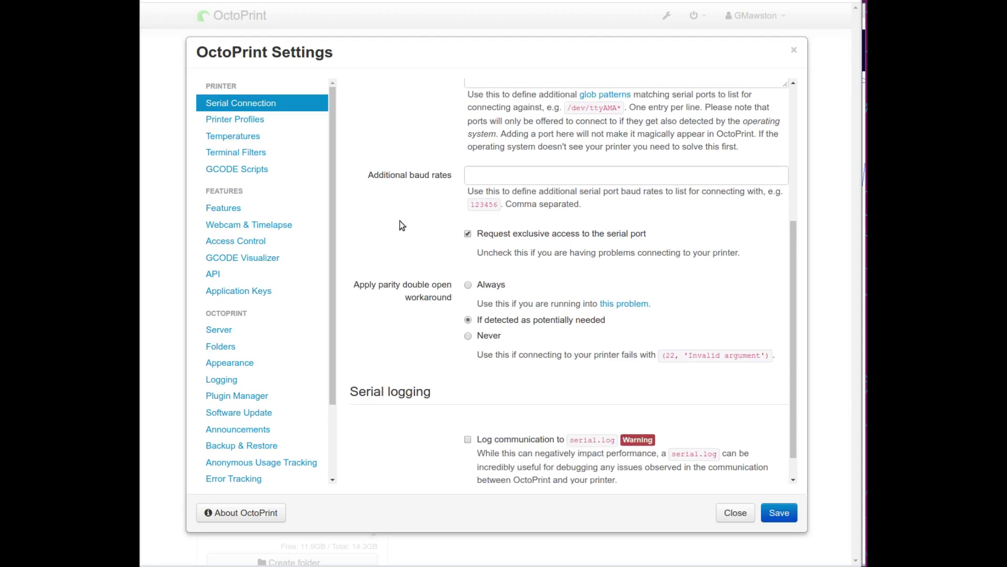
scroll(400, 223, "up", 5)
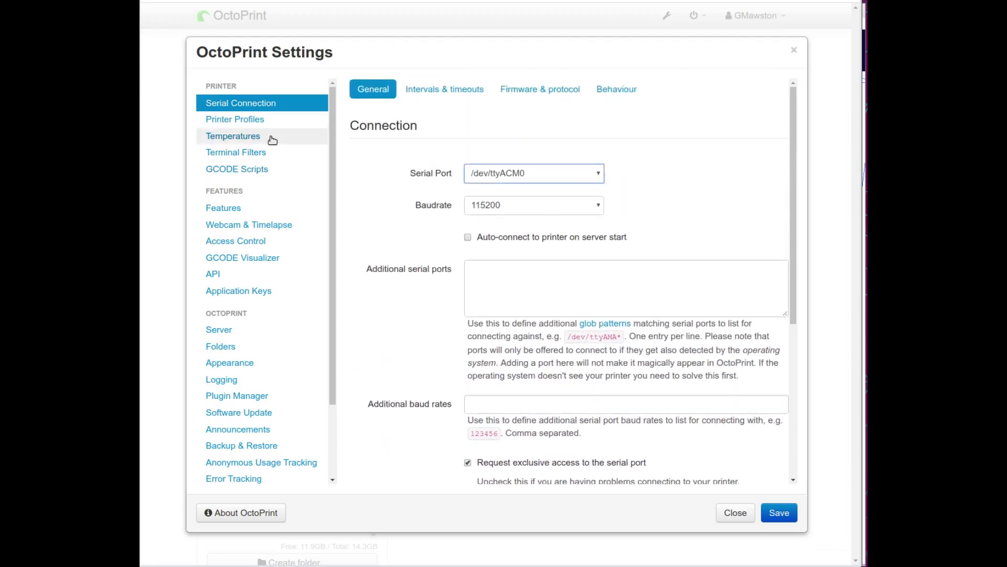
- Check the CTC profile's hotend settings: 0.4 mm nozzle diameter with one extruder
left_click(247, 119)
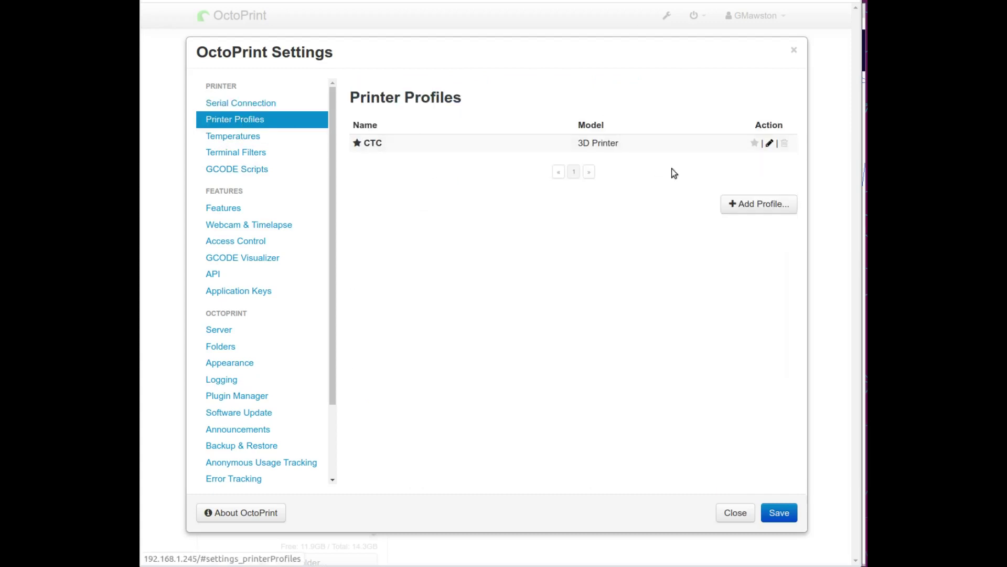
left_click(769, 144)
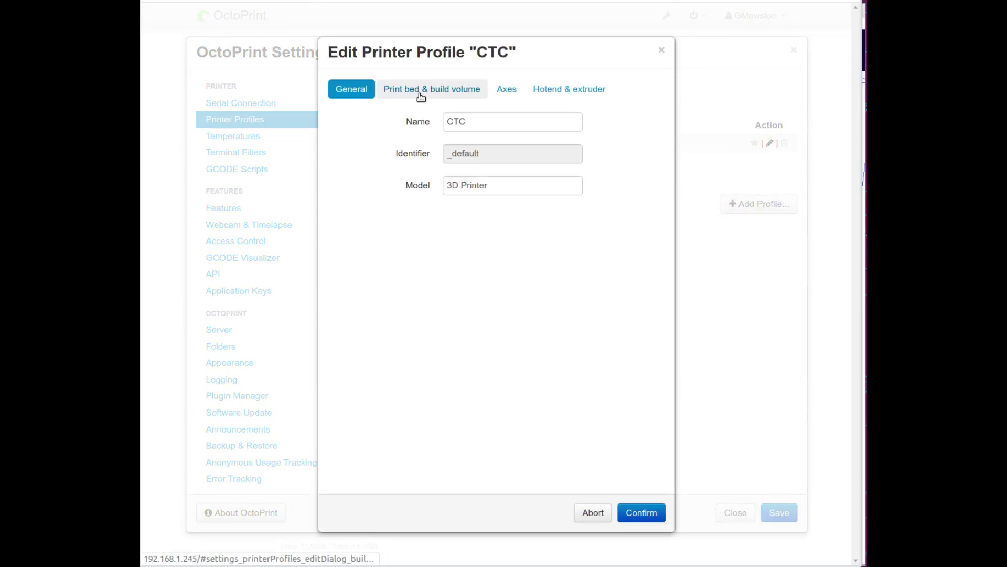
left_click(507, 98)
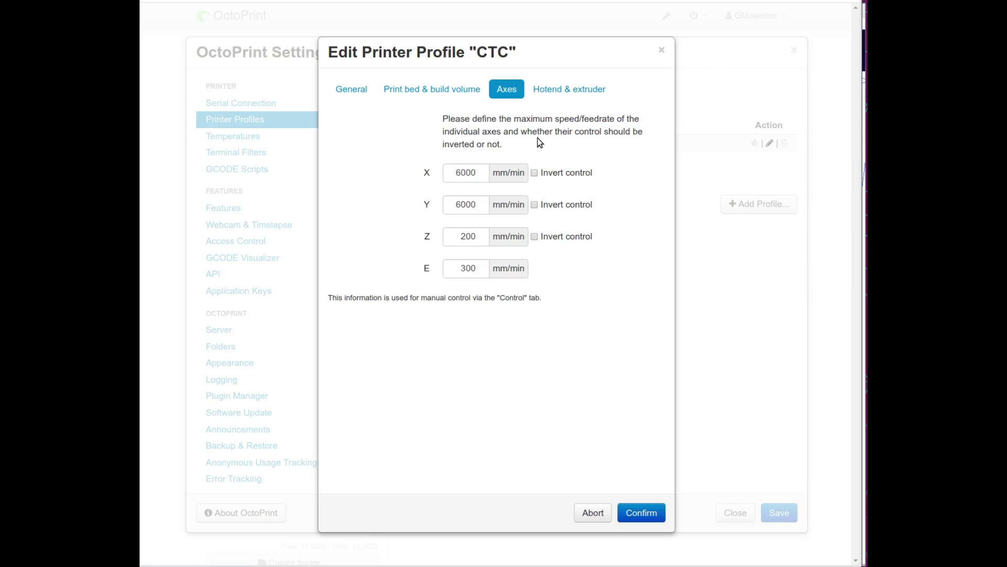
left_click(559, 92)
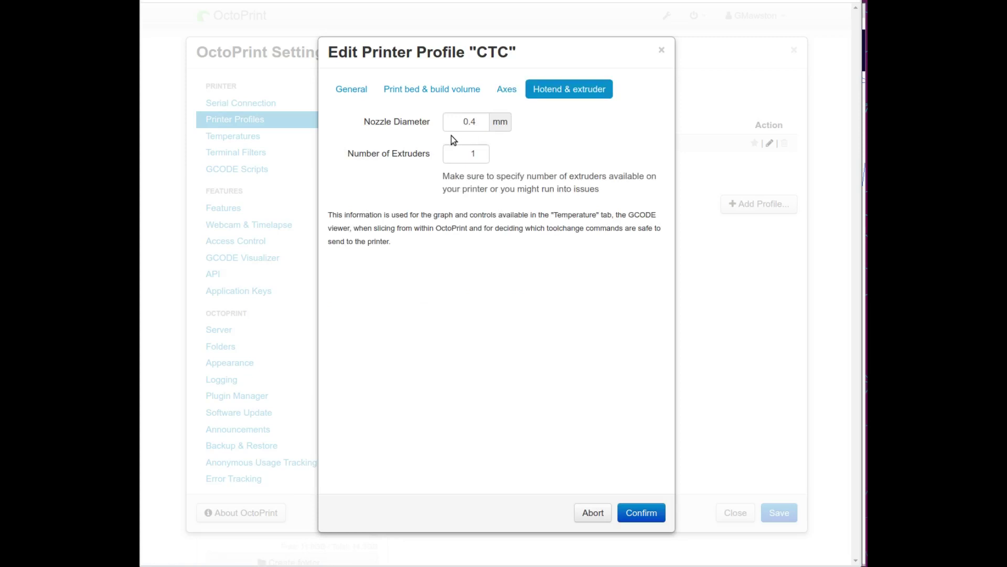
left_click(480, 121)
- Confirm the CTC profile and open Plugin Manager, showing the installed GPX 2.6.3 plugin
left_click(643, 513)
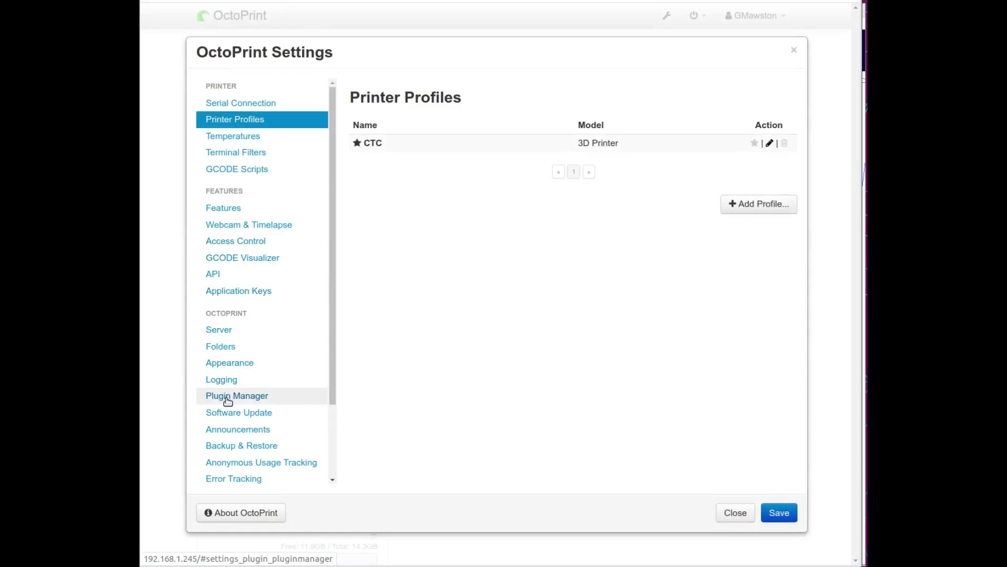
left_click(227, 400)
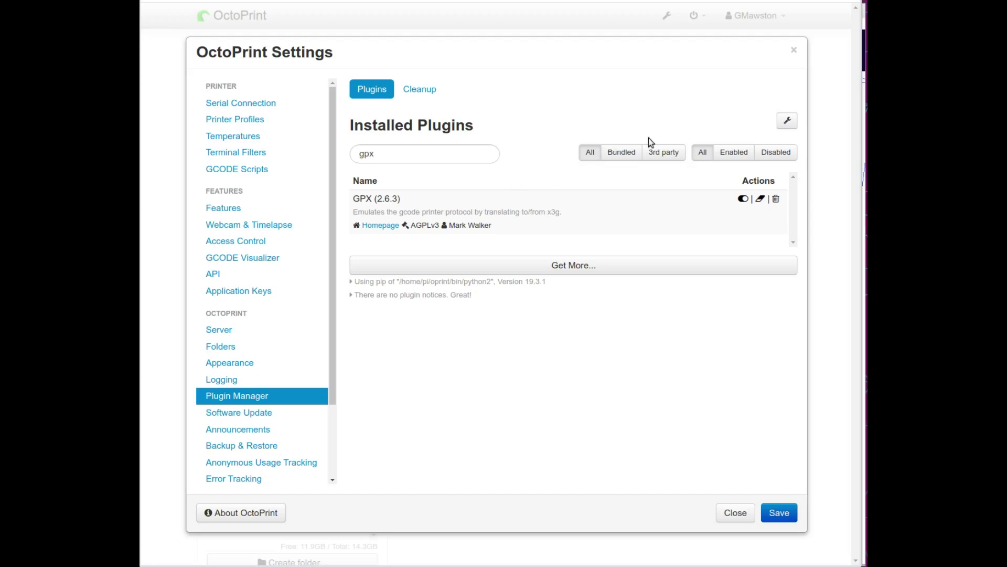
- Review the Plugin Manager configuration, including the pip --user flag setting
left_click(789, 121)
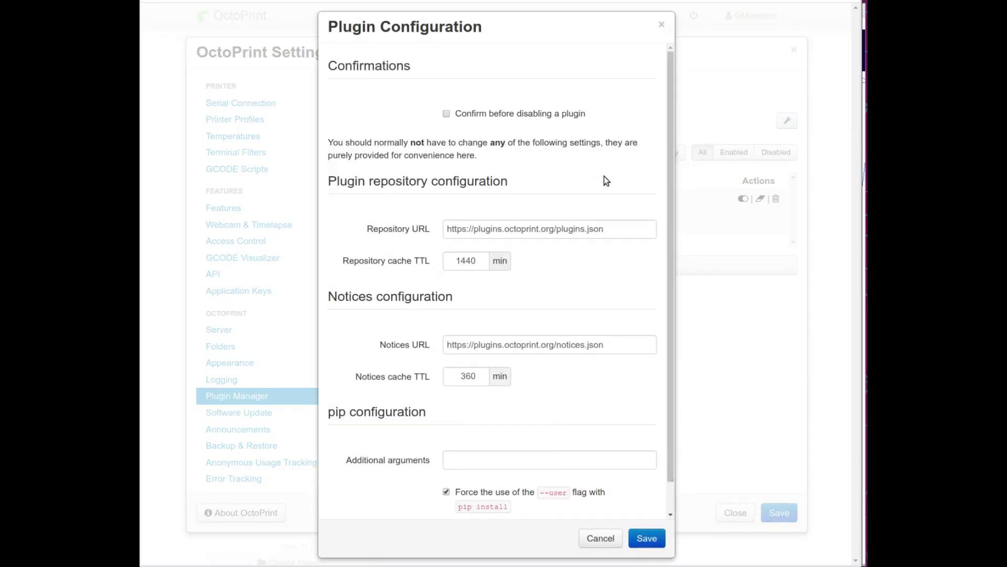
scroll(598, 179, "down", 1)
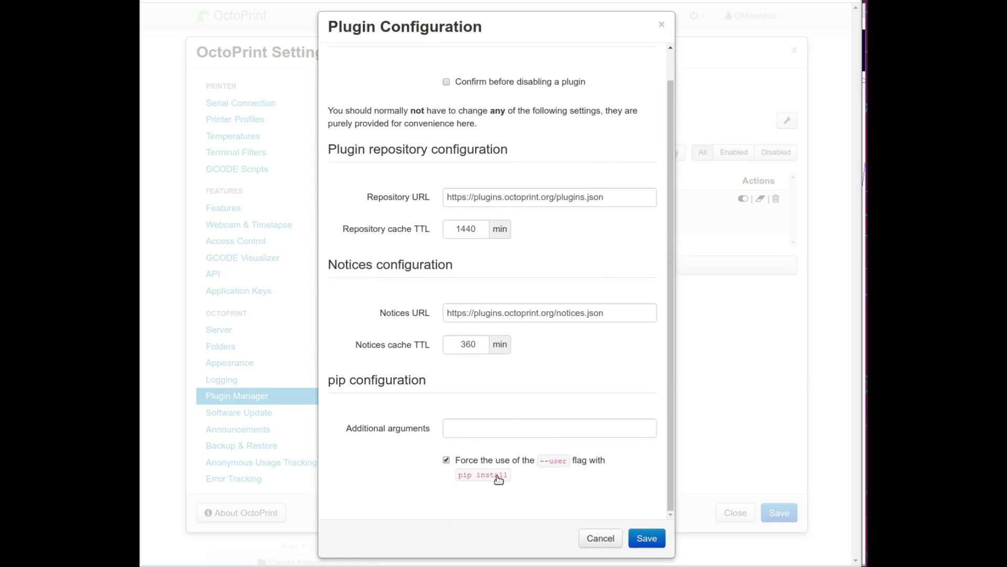
- Cancel the plugin configuration, search the repository for GPX, and return to installed plugins
left_click(600, 538)
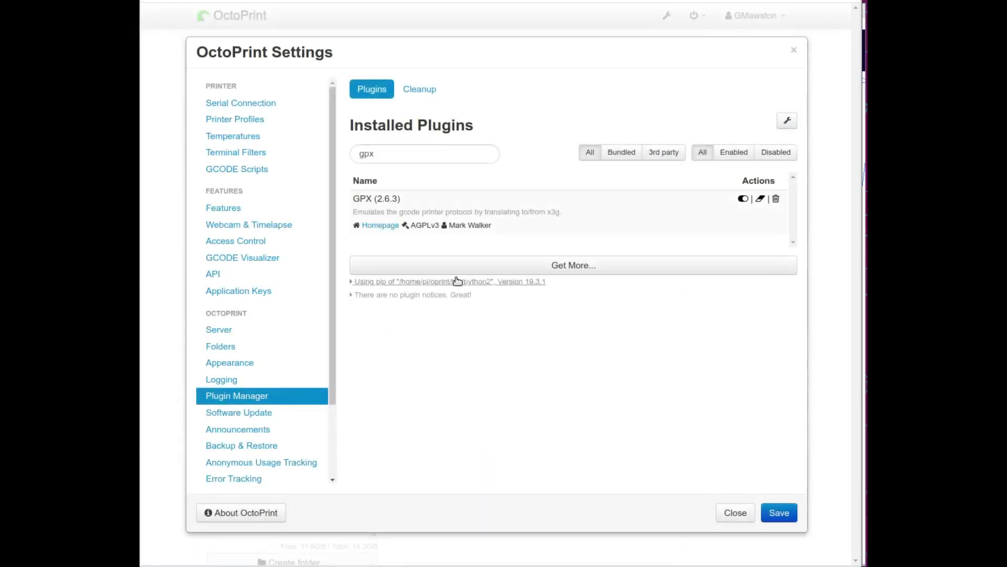
left_click(578, 270)
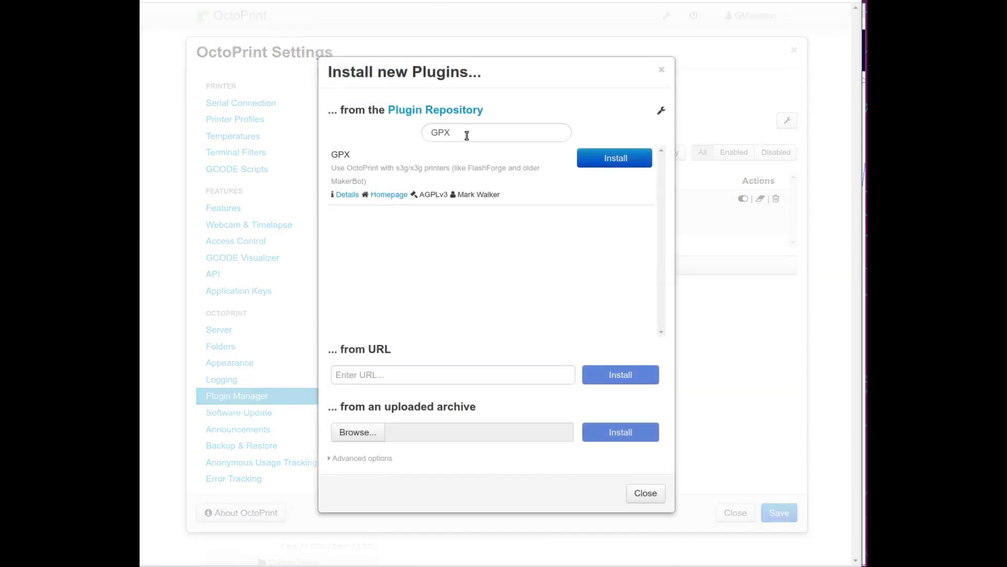
left_click(445, 132)
left_click_drag(428, 133, 450, 134)
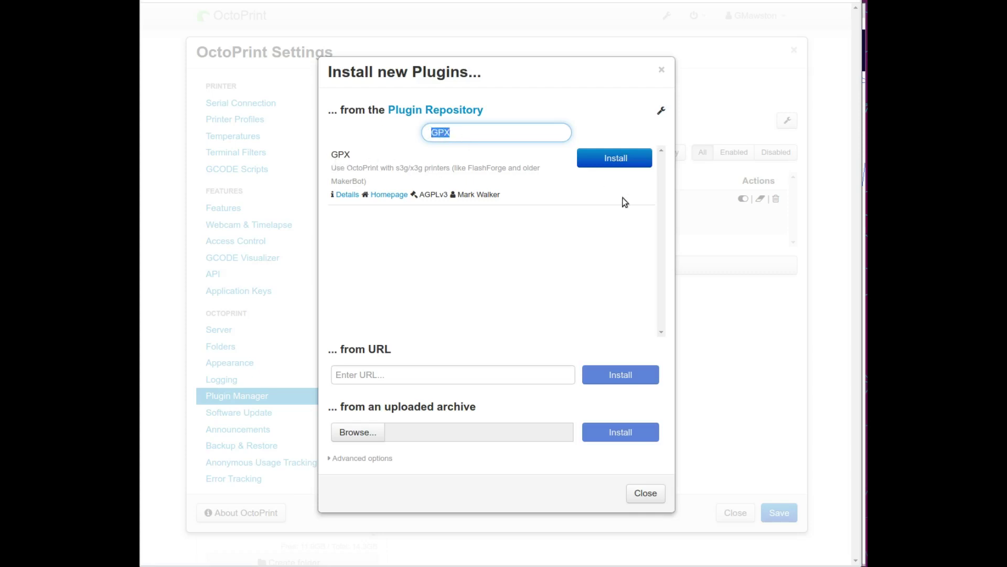
left_click(650, 495)
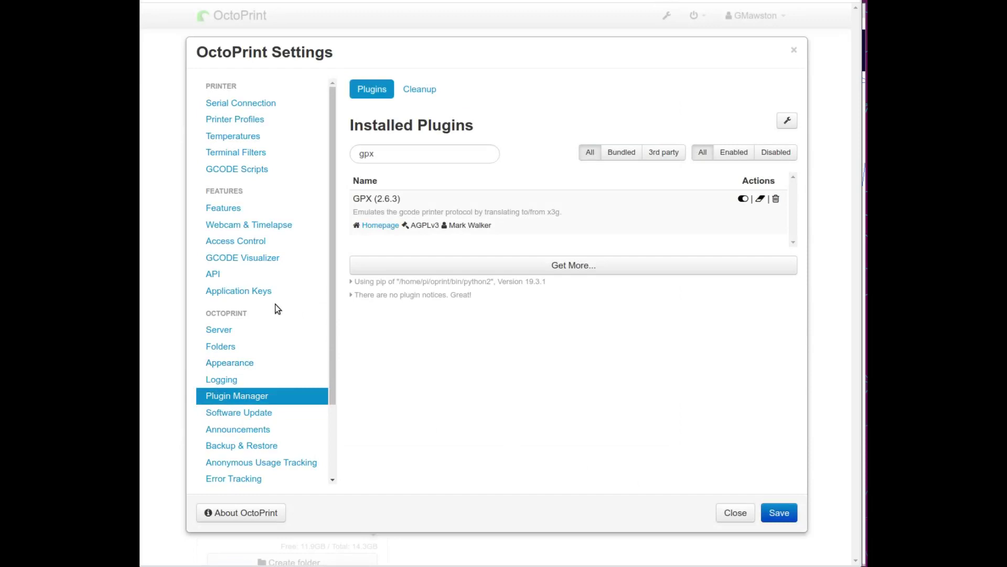
- Disable and re-enable the GPX plugin, dismissing the restart-pending log each time
left_click(743, 201)
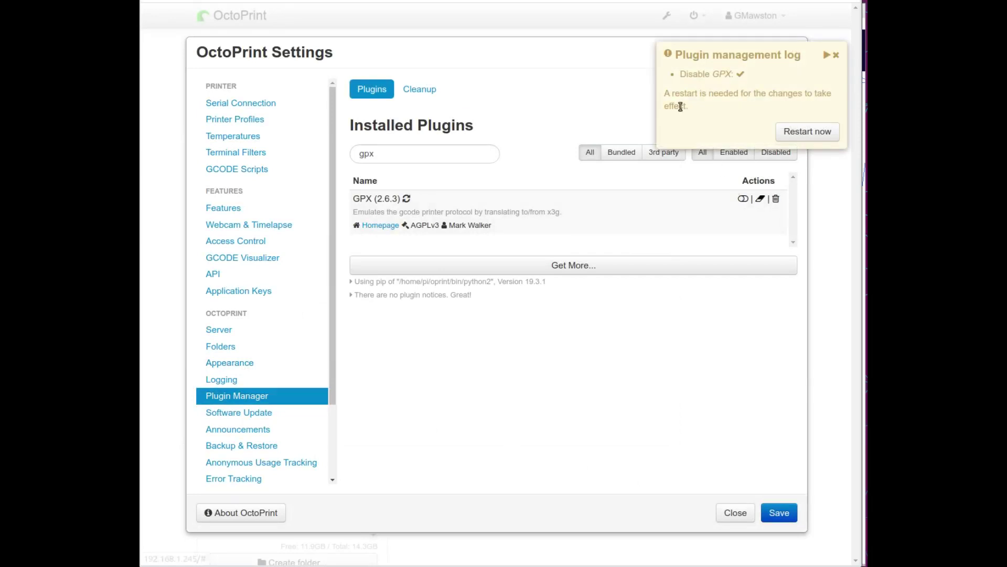
left_click(837, 55)
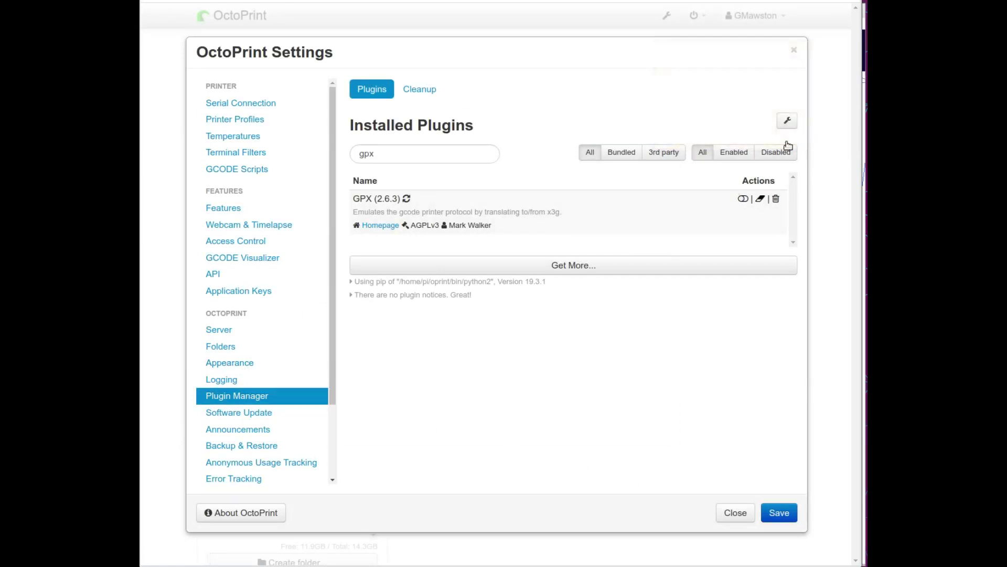
left_click(742, 202)
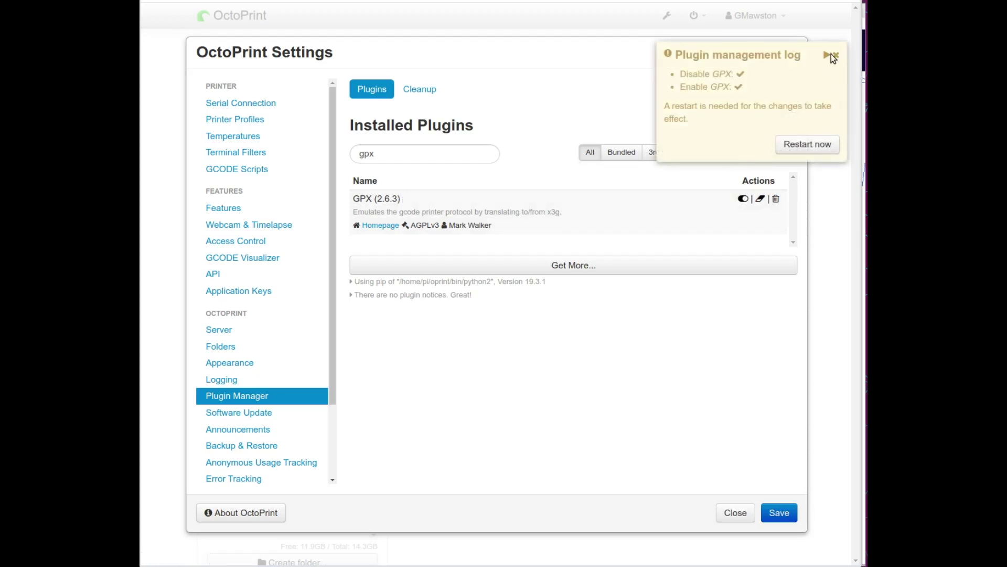
left_click(836, 56)
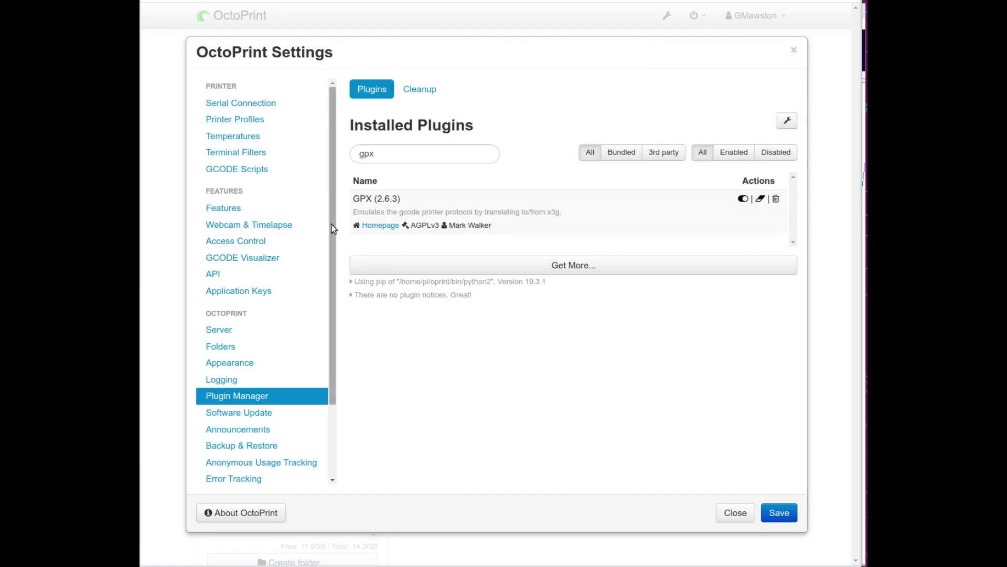
scroll(331, 231, "down", 3)
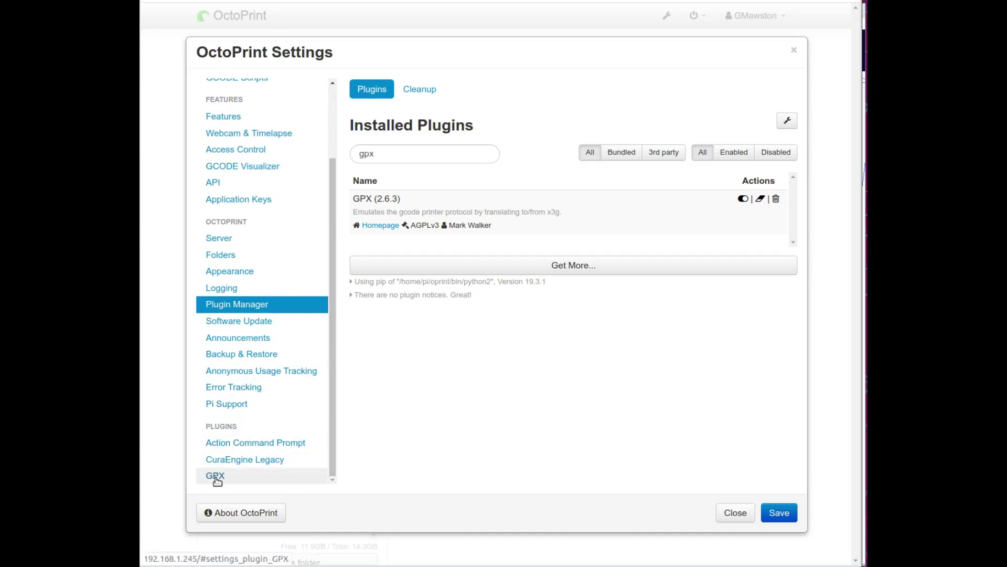
- Keep GPX machine type Replicator 1 - dual extruder and open its machine definition for editing
left_click(216, 479)
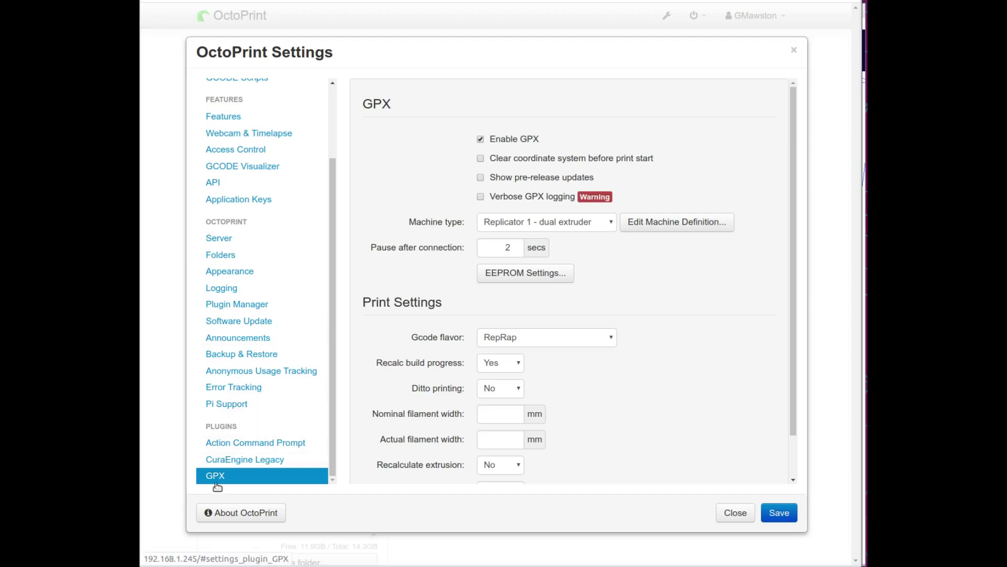
mouse_move(501, 140)
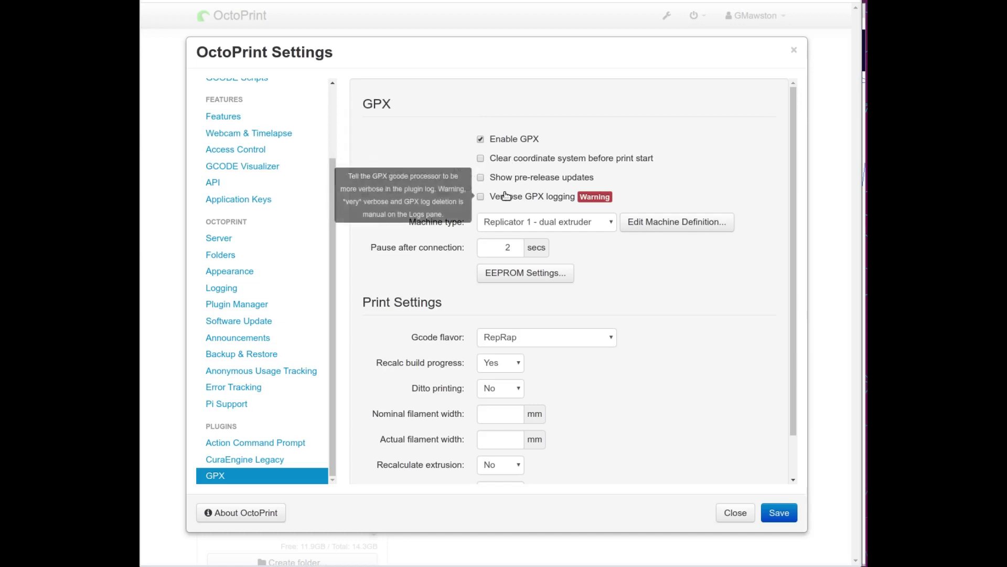
left_click(508, 224)
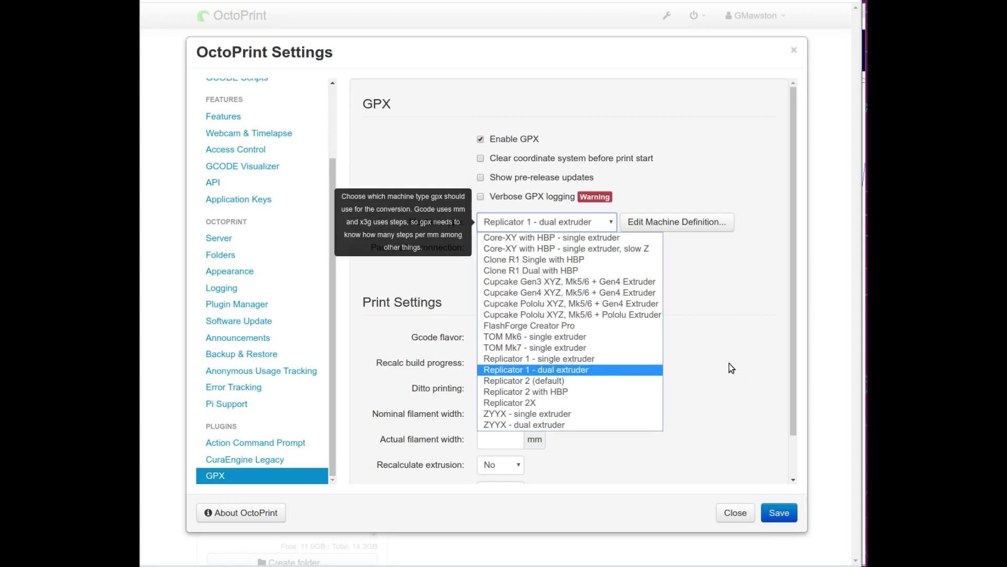
left_click(715, 361)
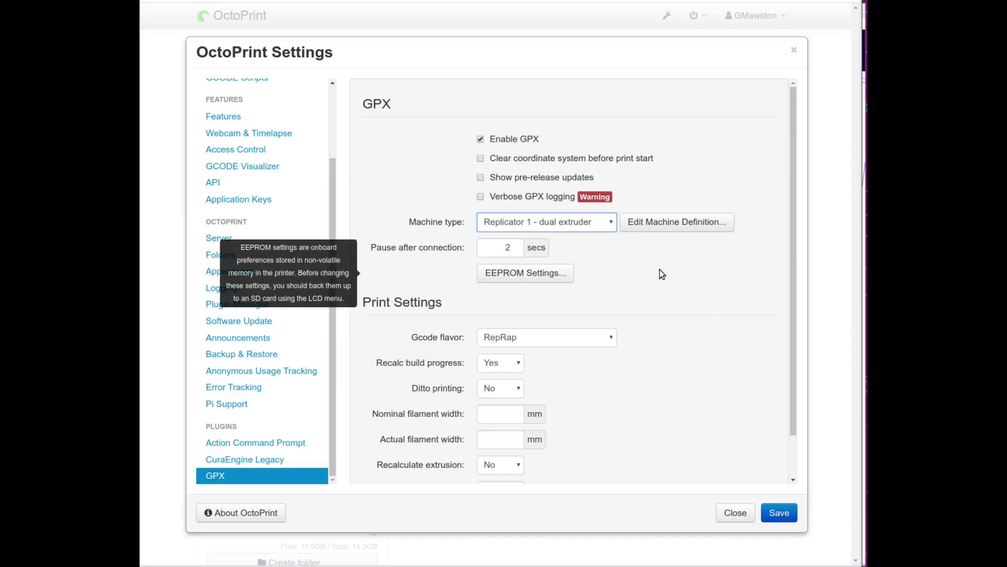
left_click(668, 231)
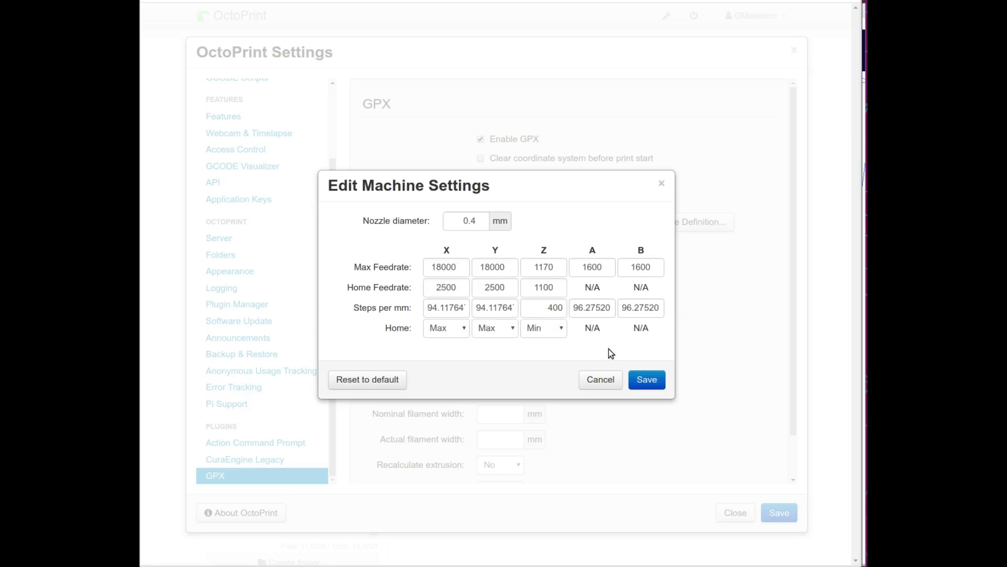
- Check the full A-axis steps per mm value, then cancel the machine definition without changes
left_click(610, 310)
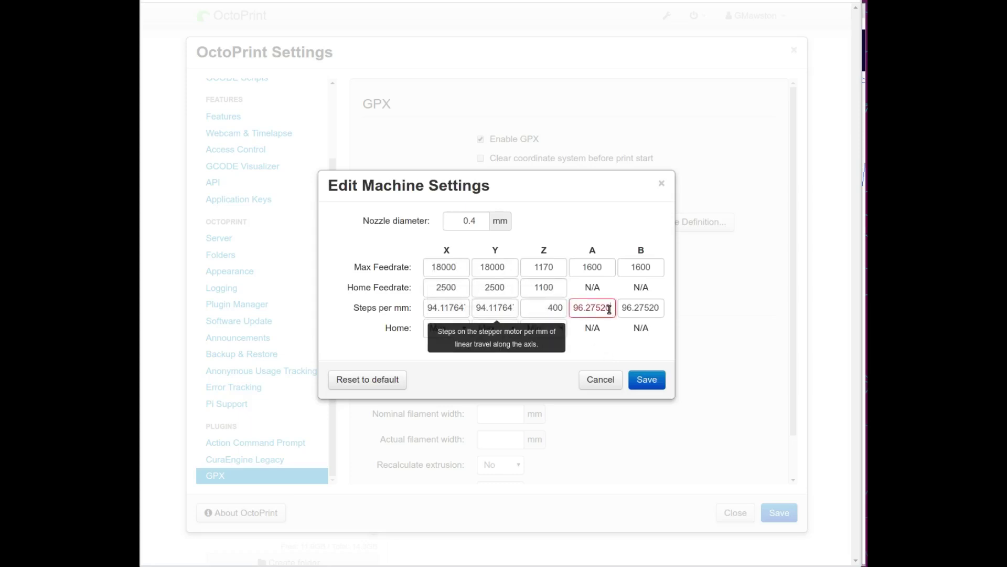
key("Right")
key("Right")
key("Right")
key("Right")
key("Right")
key("Right")
key("Right")
key("Right")
left_click(605, 382)
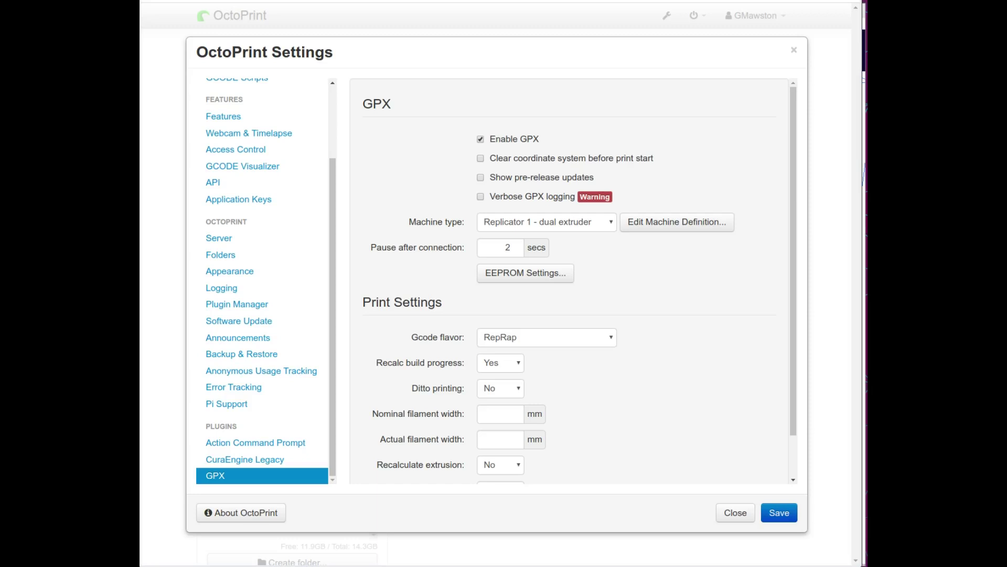
- Keep RepRap as the Gcode flavor and close the OctoPrint Settings dialog
mouse_move(552, 347)
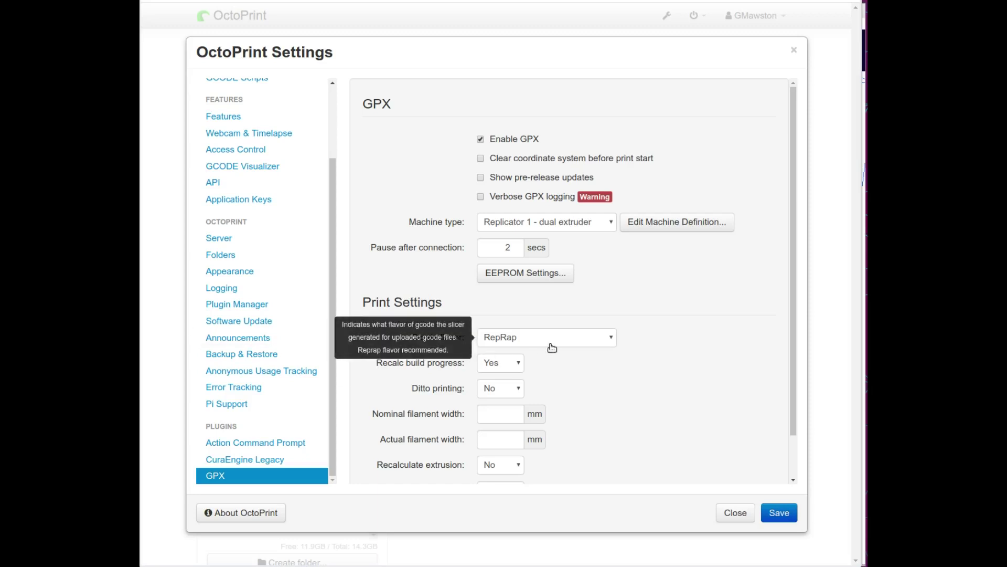
left_click(580, 343)
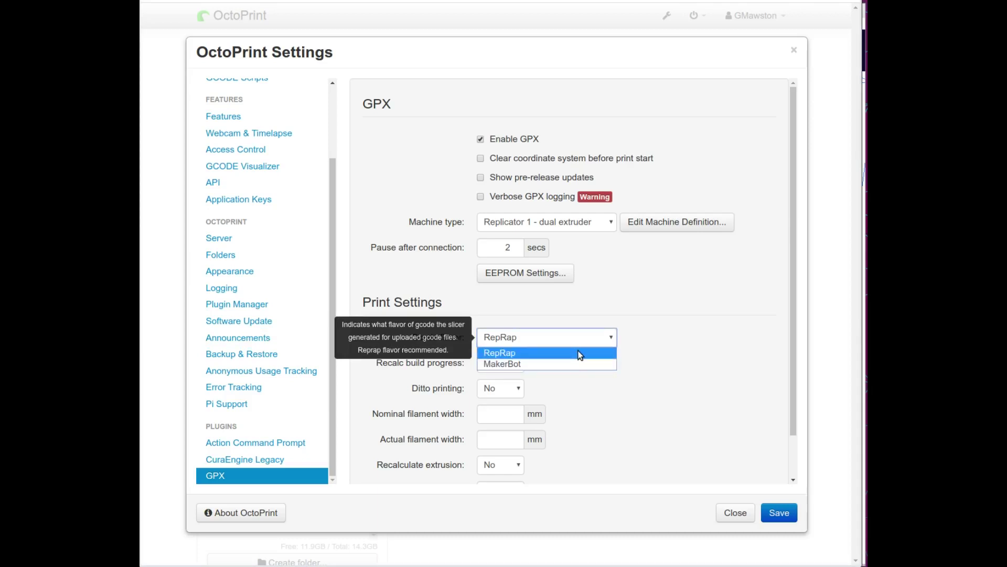
left_click(579, 353)
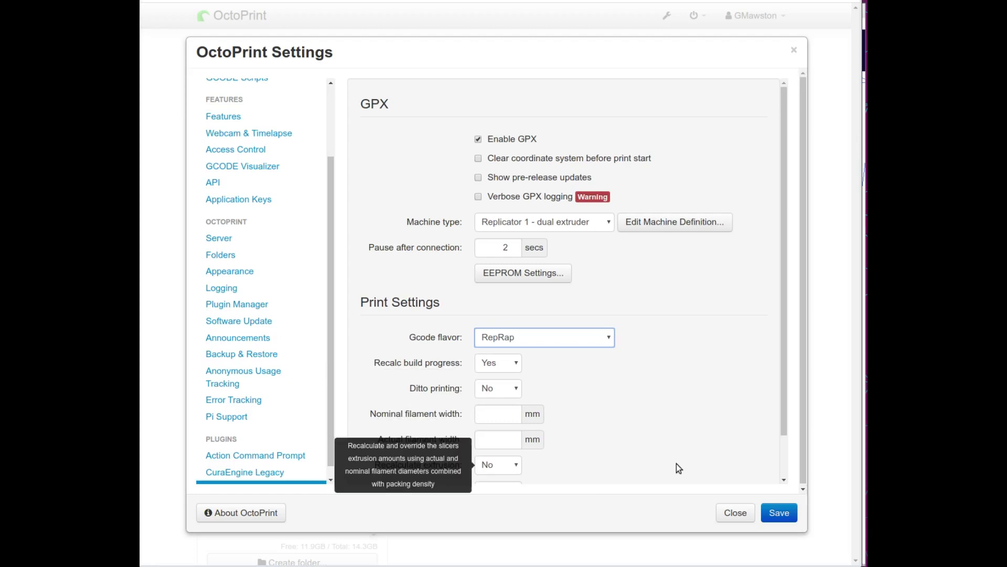
left_click(733, 516)
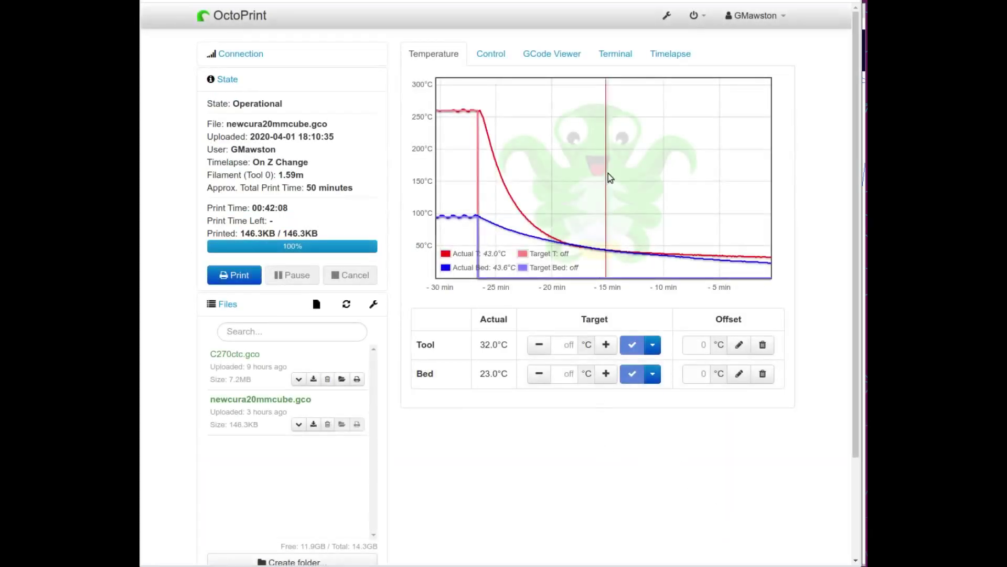
left_click(664, 19)
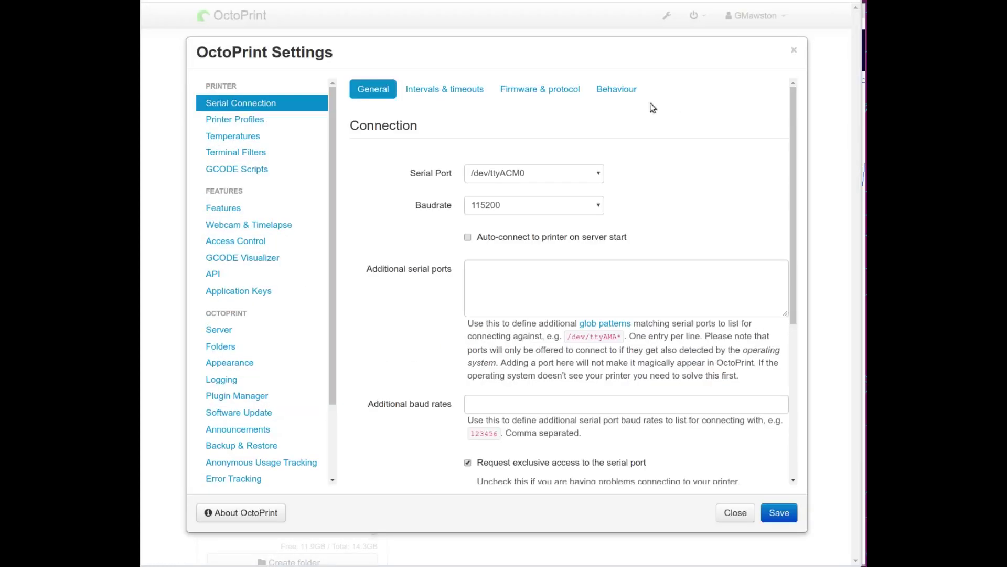
scroll(280, 368, "down", 2)
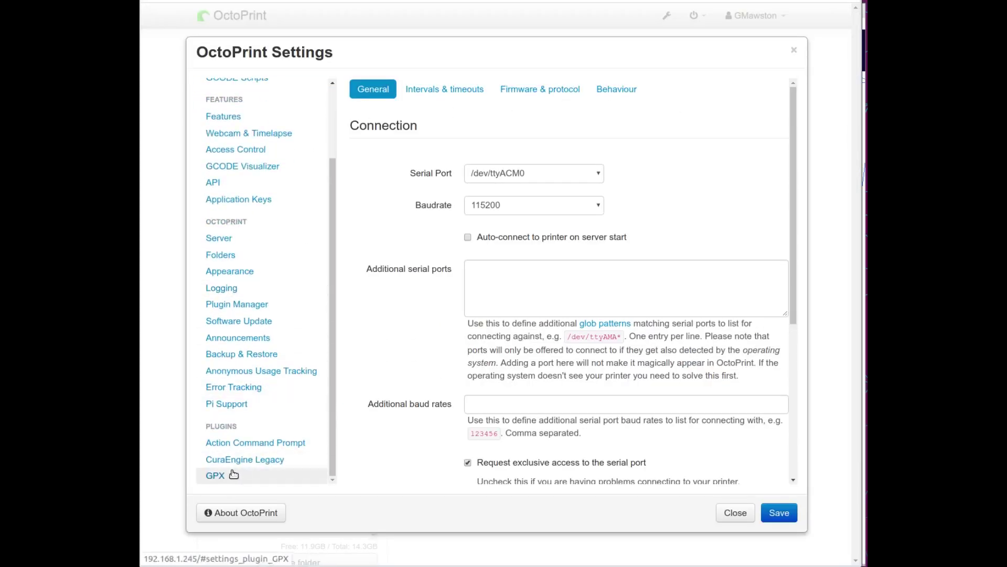
left_click(237, 305)
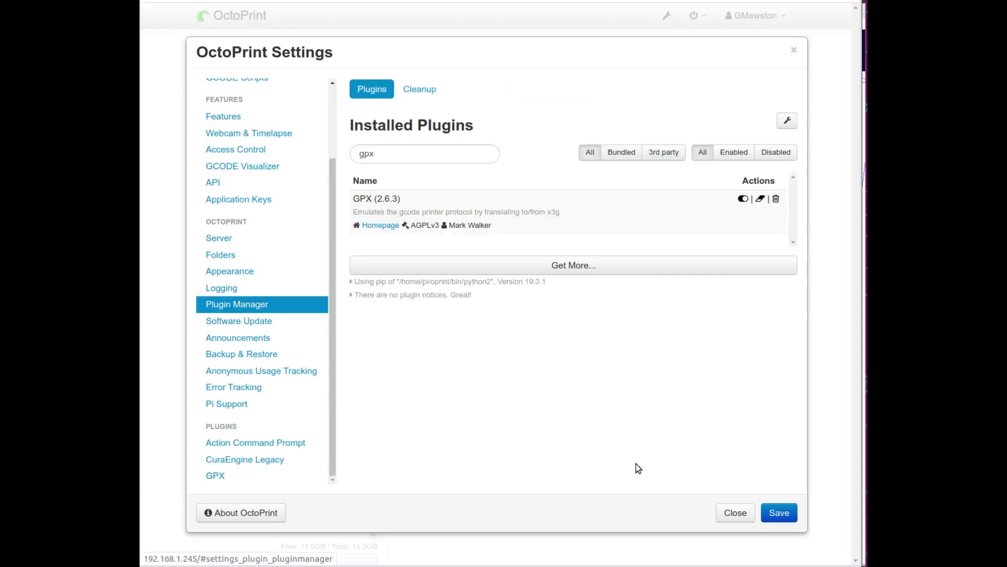
left_click(735, 513)
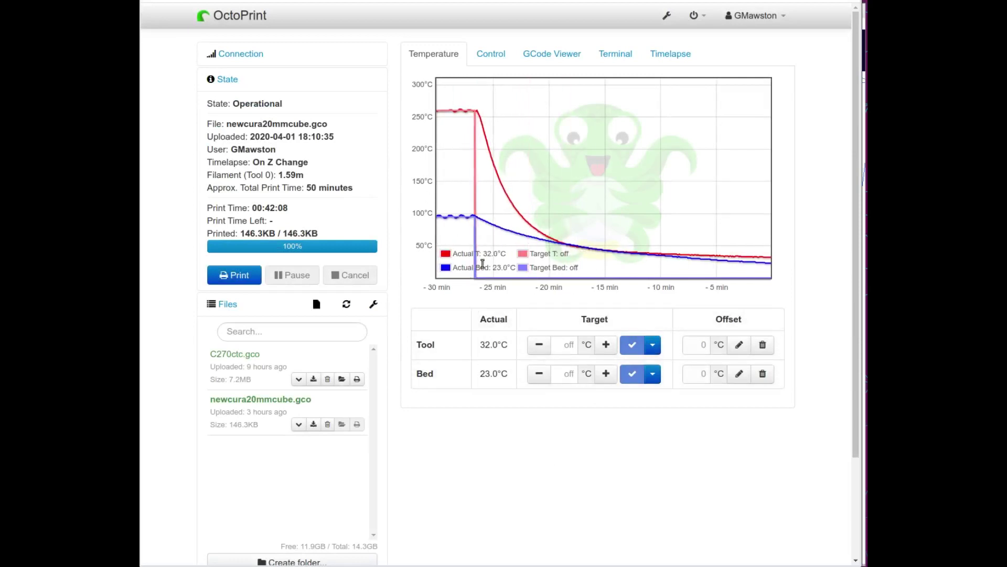
- Disconnect the printer, view the webcam and jog controls, then switch to the Ultimaker site
left_click(247, 54)
left_click(298, 240)
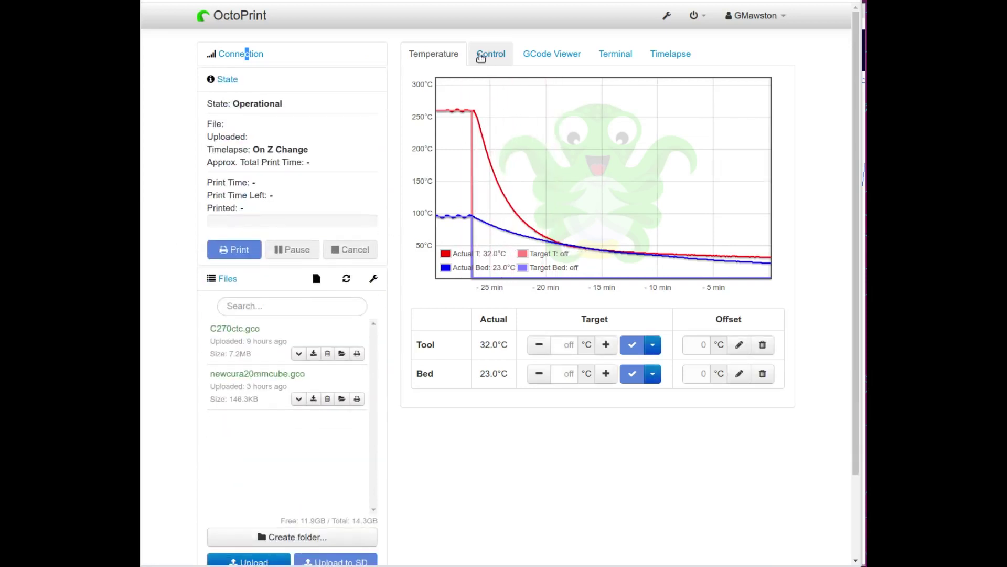
left_click(489, 60)
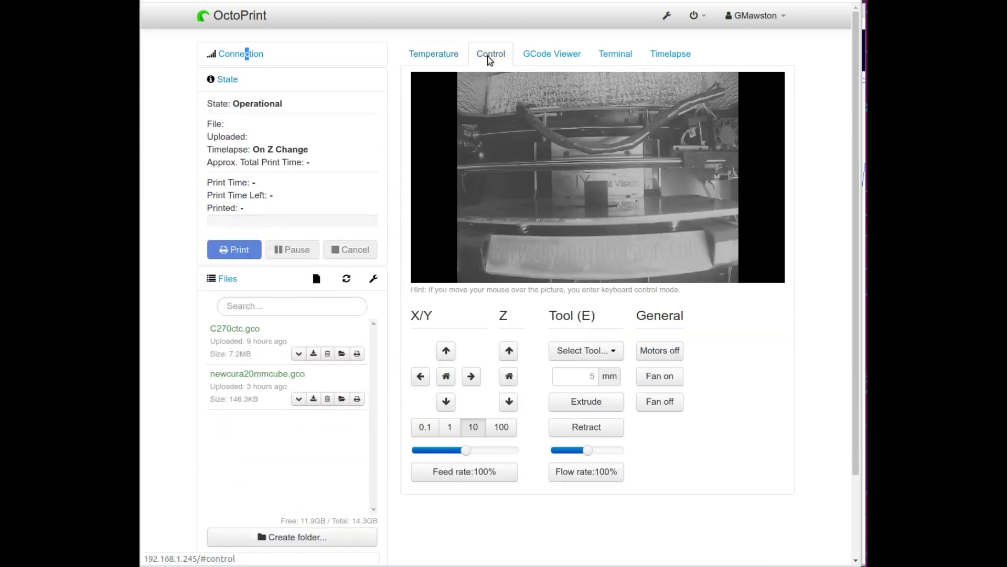
mouse_move(557, 92)
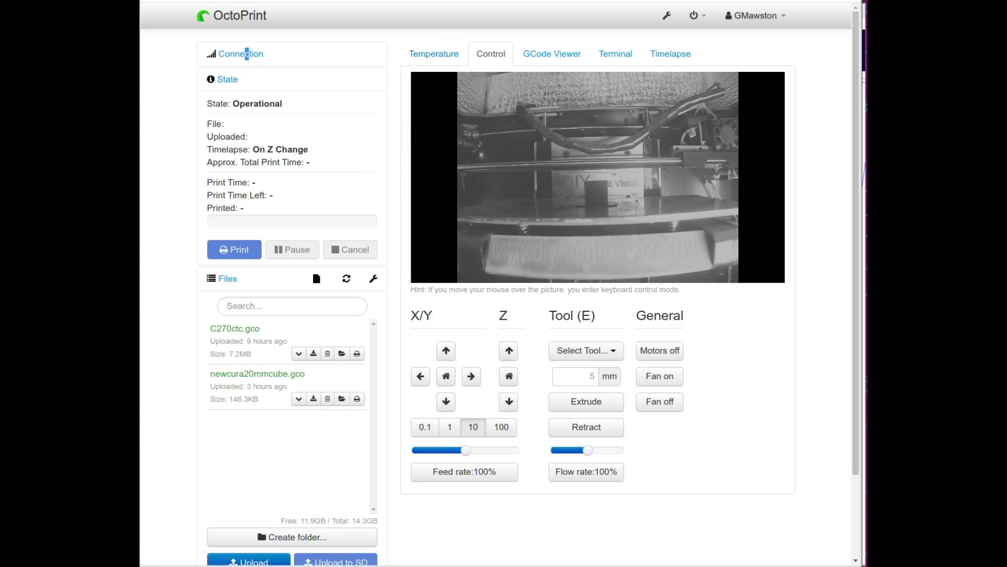
left_click(524, 3)
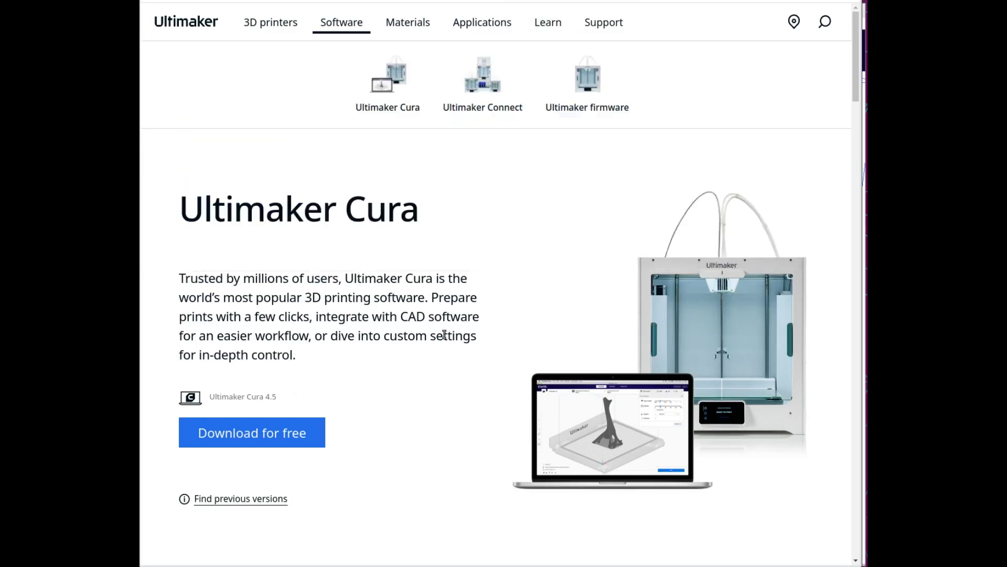
- Browse the Ultimaker Cura page, view its free-download operating system choices, and dismiss them
scroll(393, 331, "down", 2)
scroll(388, 310, "down", 2)
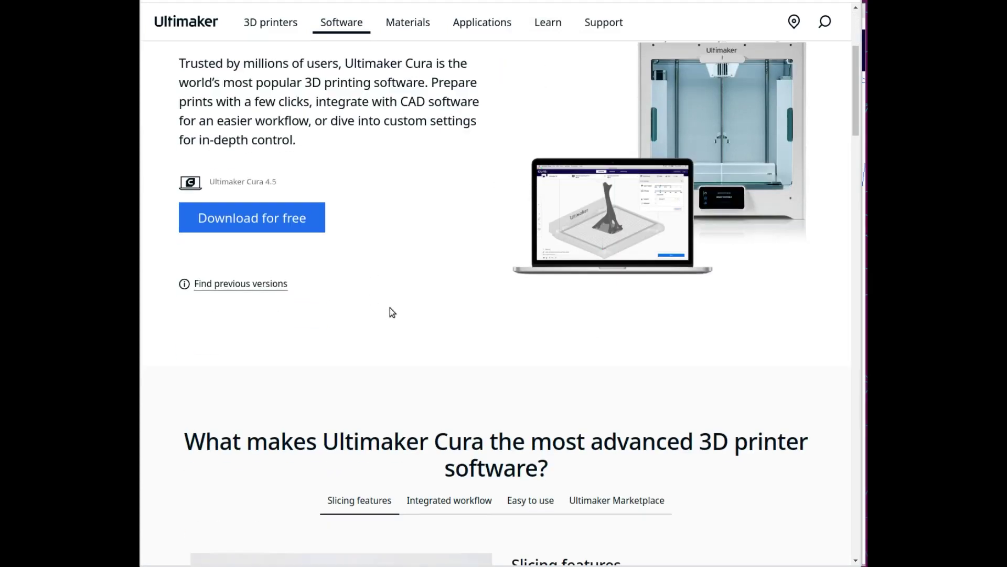
scroll(389, 308, "down", 4)
scroll(512, 253, "down", 5)
scroll(508, 254, "up", 8)
scroll(457, 247, "up", 2)
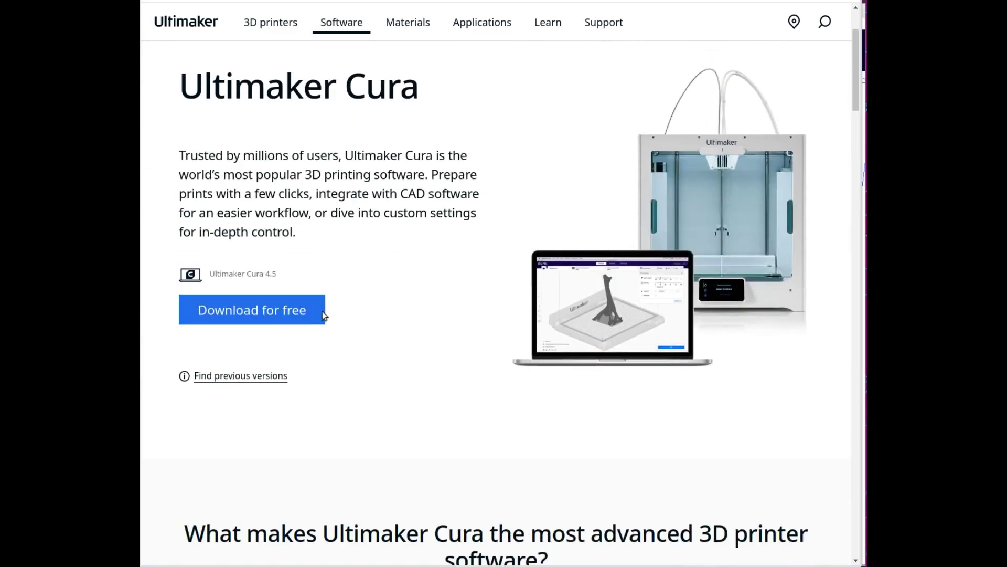
left_click(262, 313)
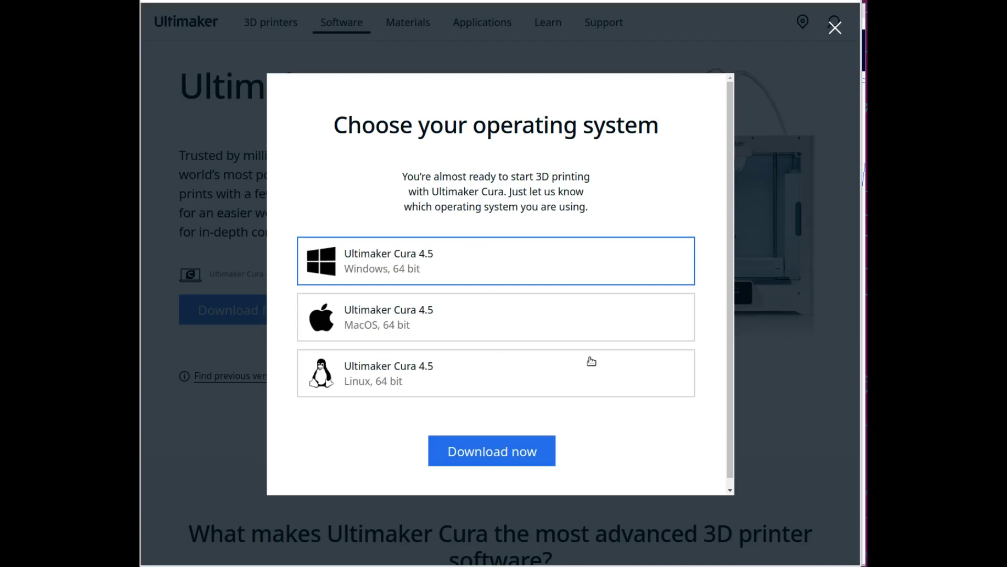
left_click(834, 29)
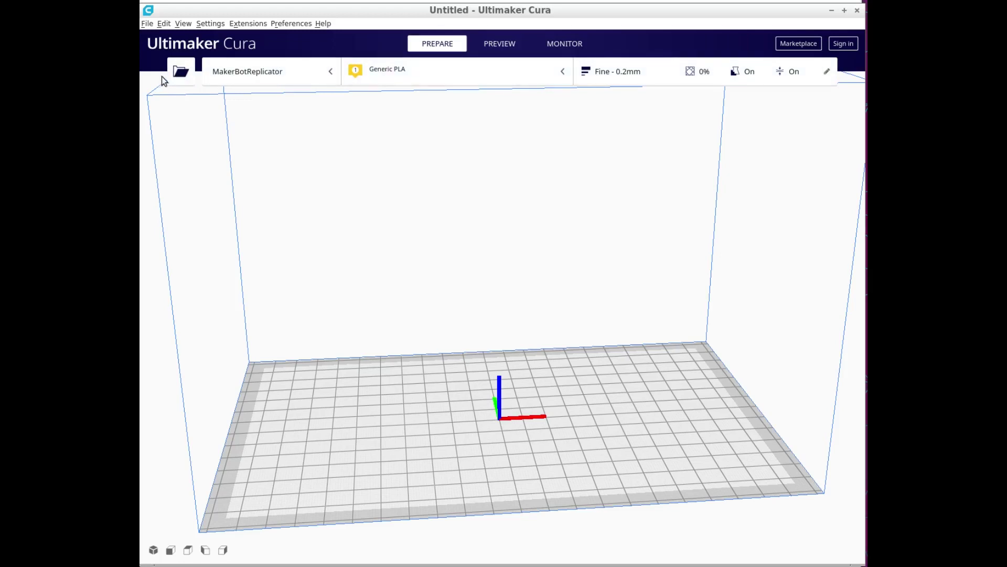
- Open casco_batman_vs_super.stl, slicing to 4 hours 26 minutes and 48g
left_click(179, 72)
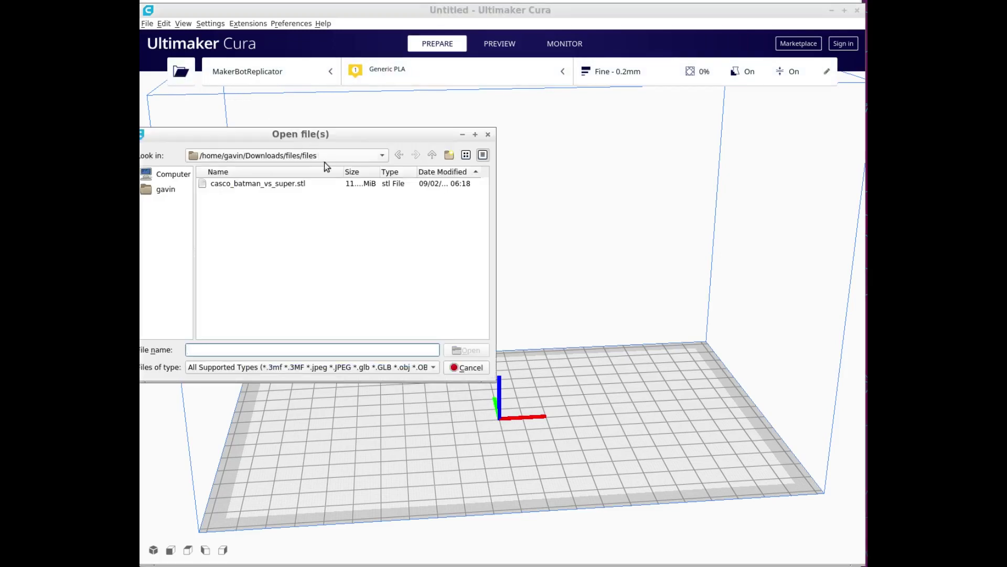
left_click(223, 183)
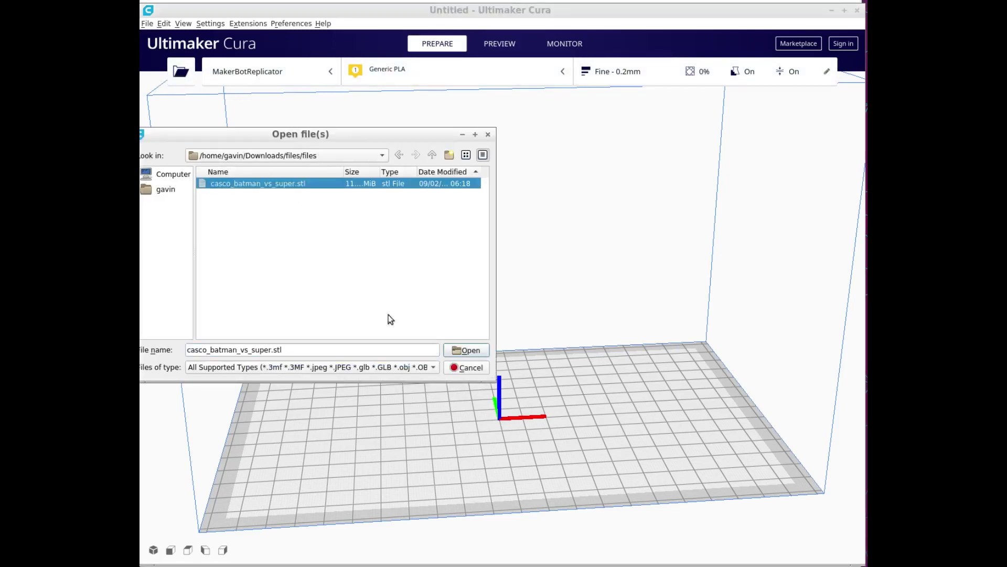
left_click(465, 351)
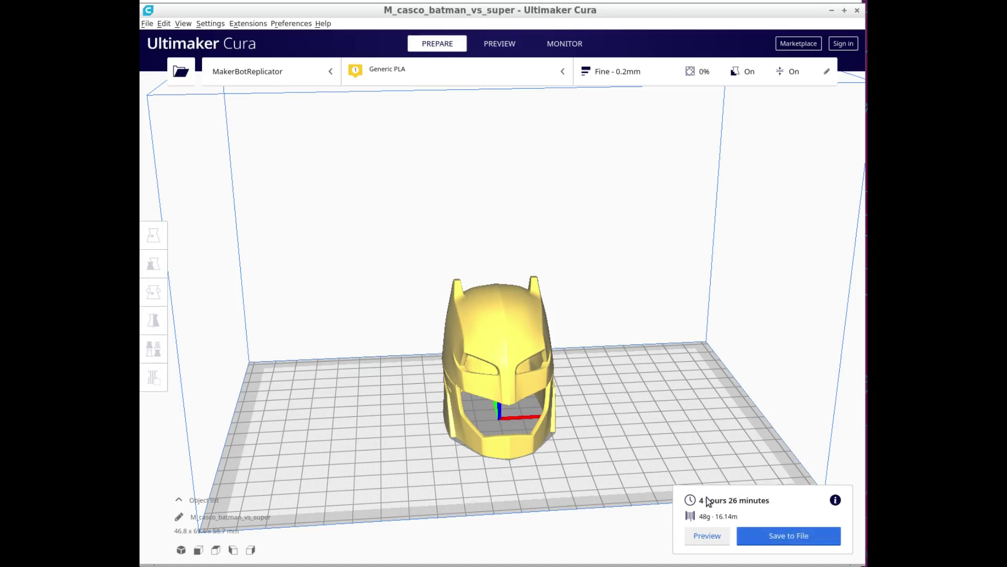
left_click(827, 73)
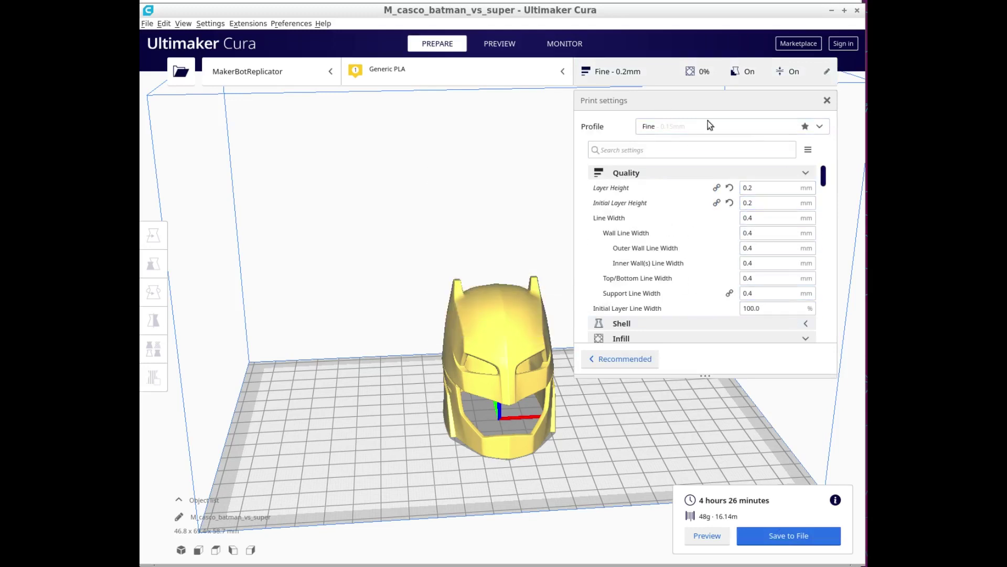
left_click(828, 100)
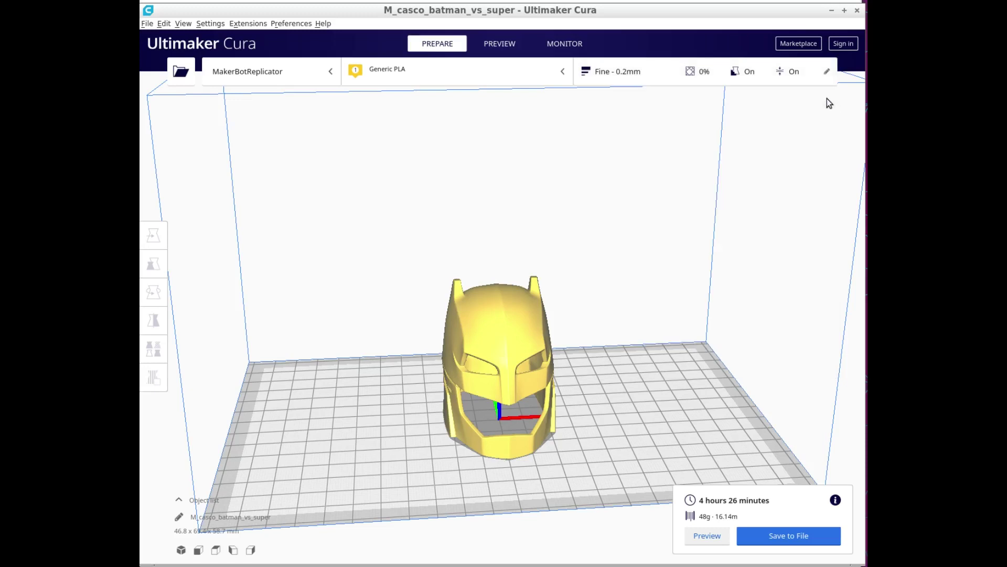
- In Preview, move the layer slider through the helmet's layers while orbiting and zooming the view
left_click(490, 46)
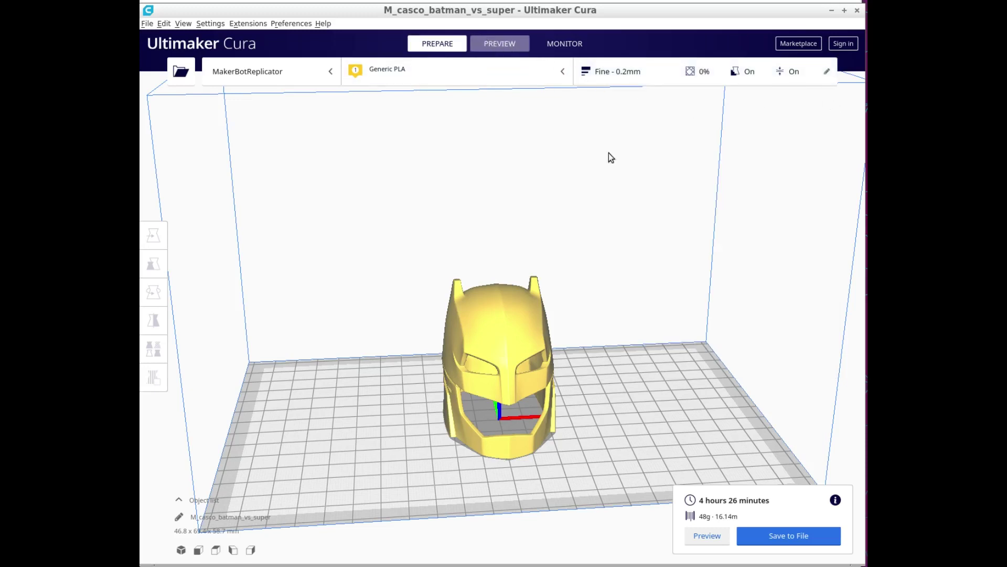
left_click_drag(853, 172, 853, 255)
scroll(591, 349, "up", 10)
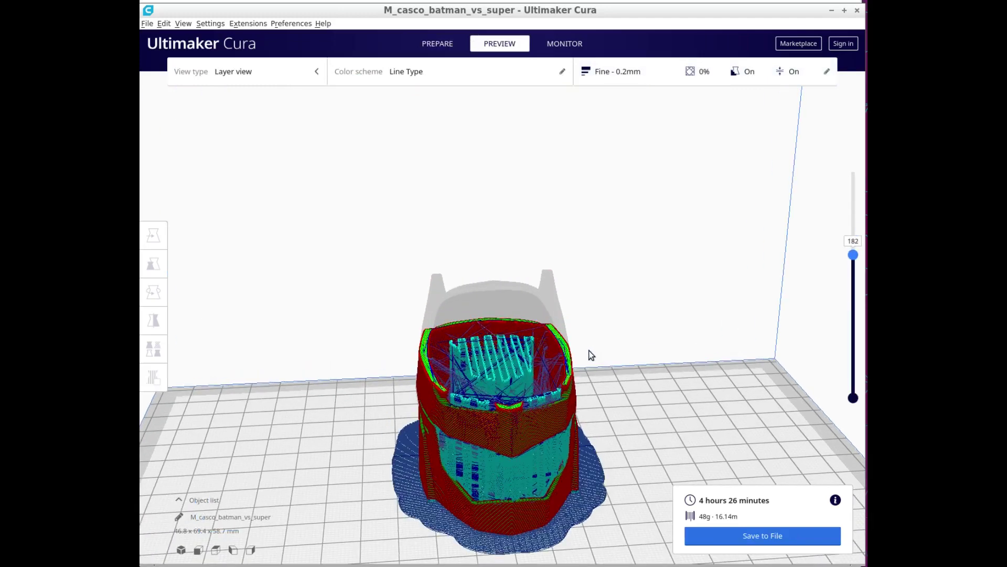
right_click_drag(607, 354, 580, 307)
scroll(579, 304, "down", 3)
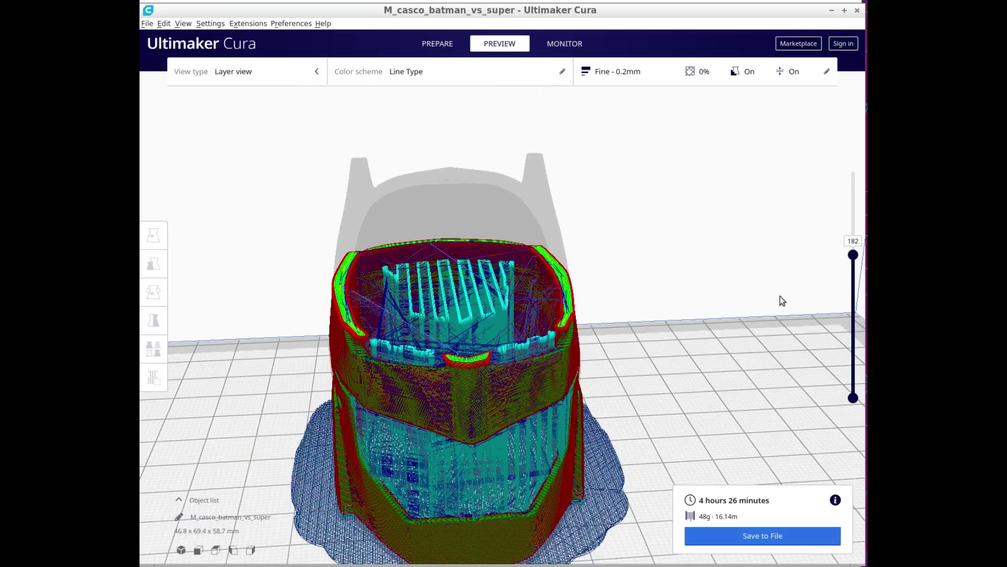
left_click_drag(854, 257, 834, 181)
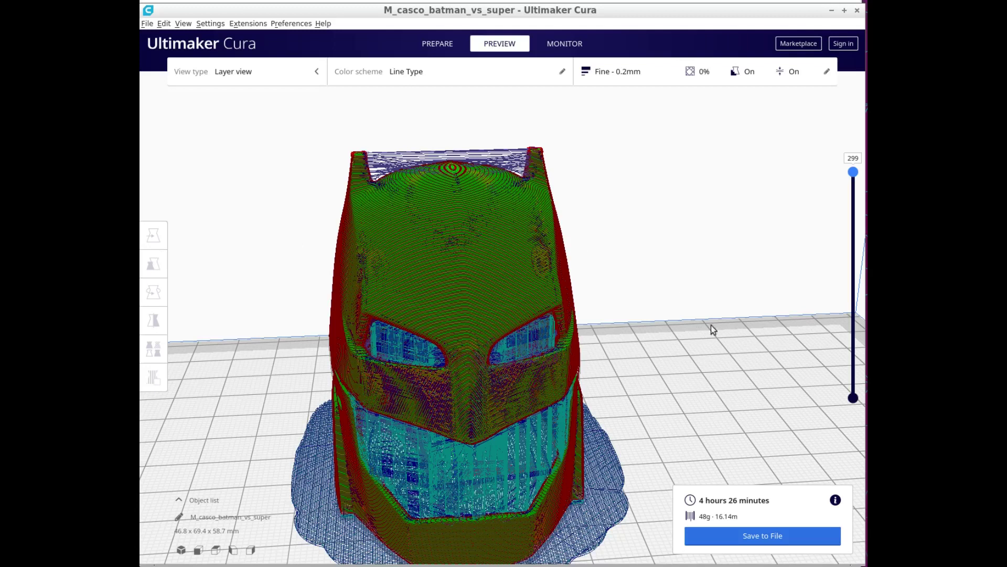
- Target the Desktop folder, name the file batman, and choose G-code File (*.gcode)
left_click(752, 534)
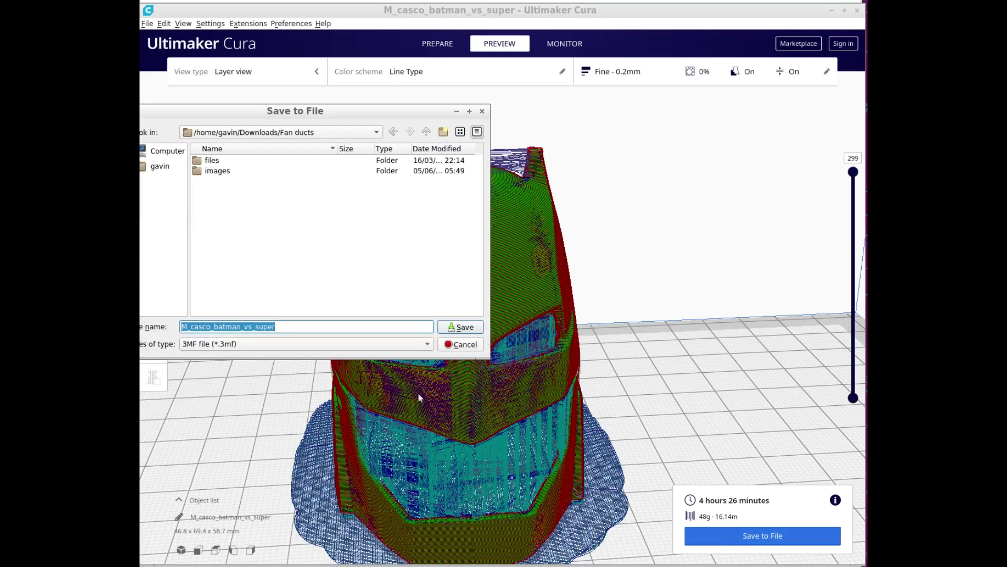
left_click(161, 166)
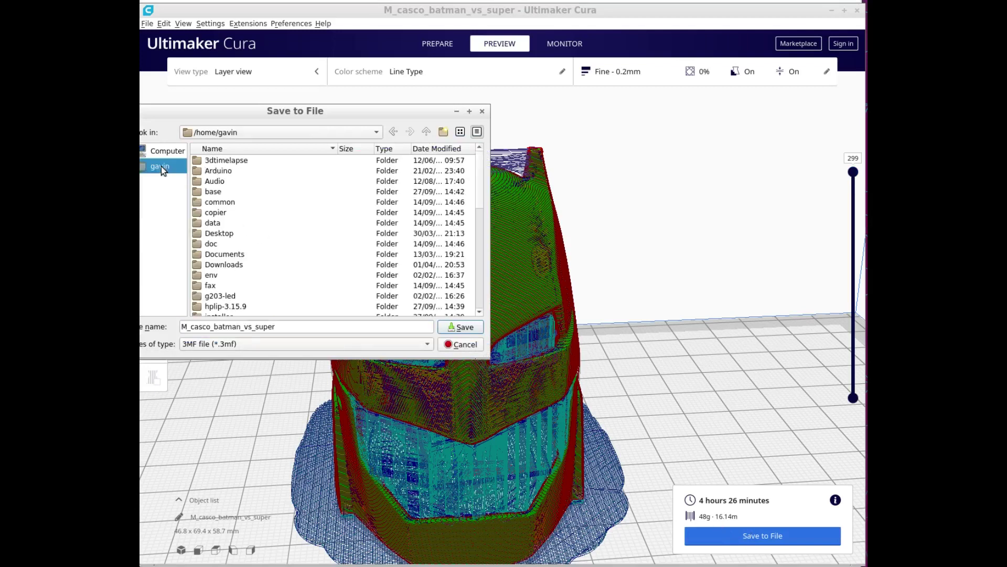
double_click(215, 234)
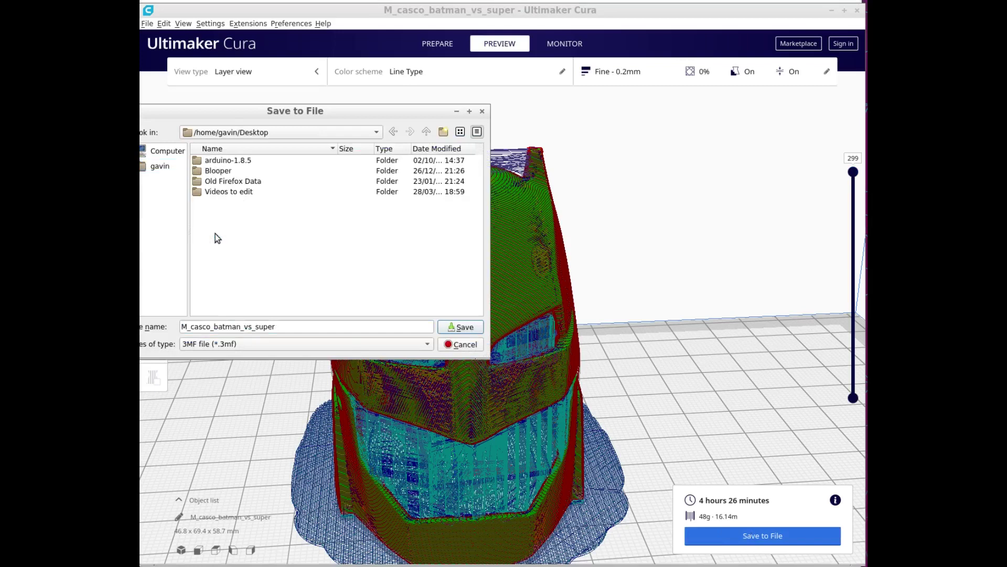
double_click(284, 326)
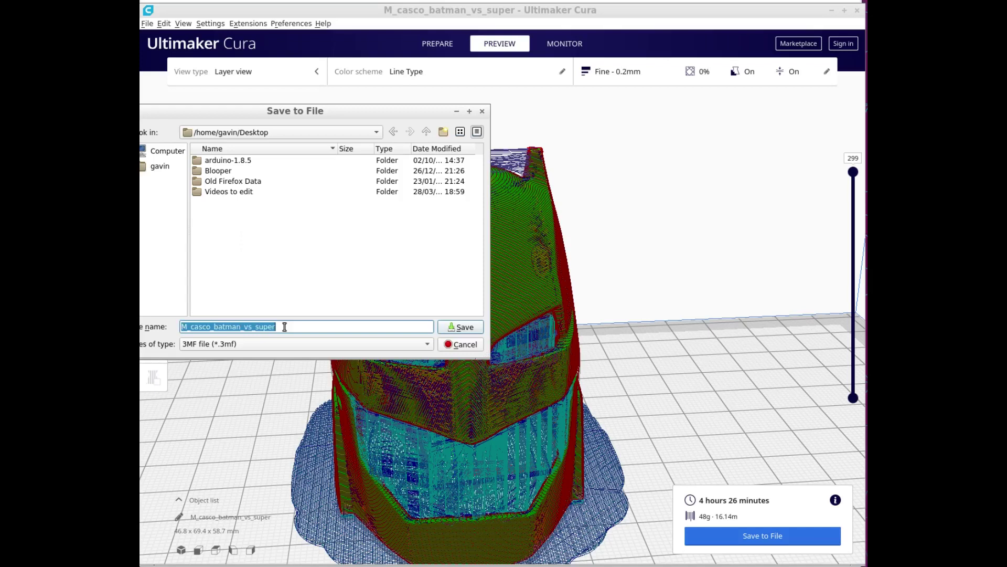
type("bat")
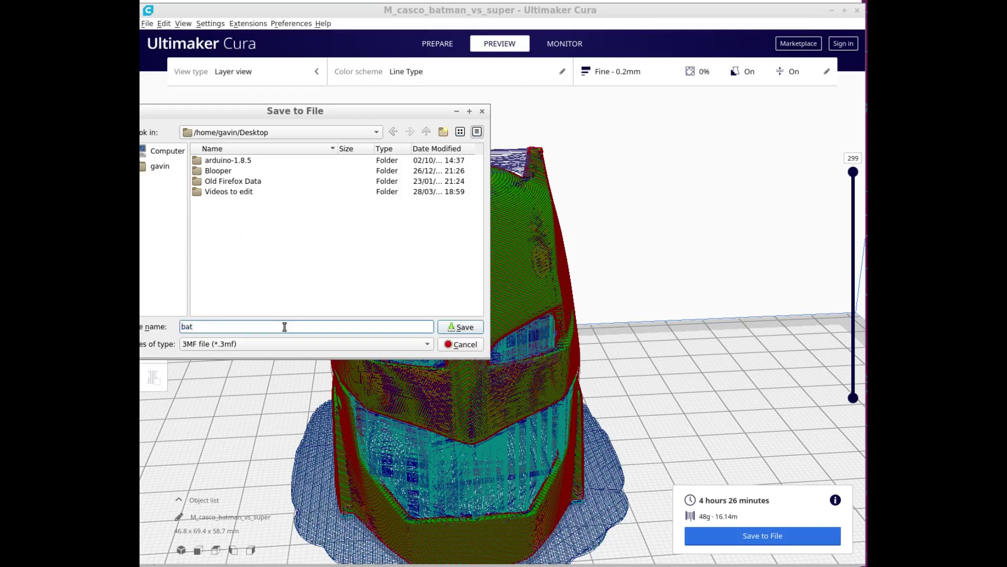
type("man")
left_click(256, 346)
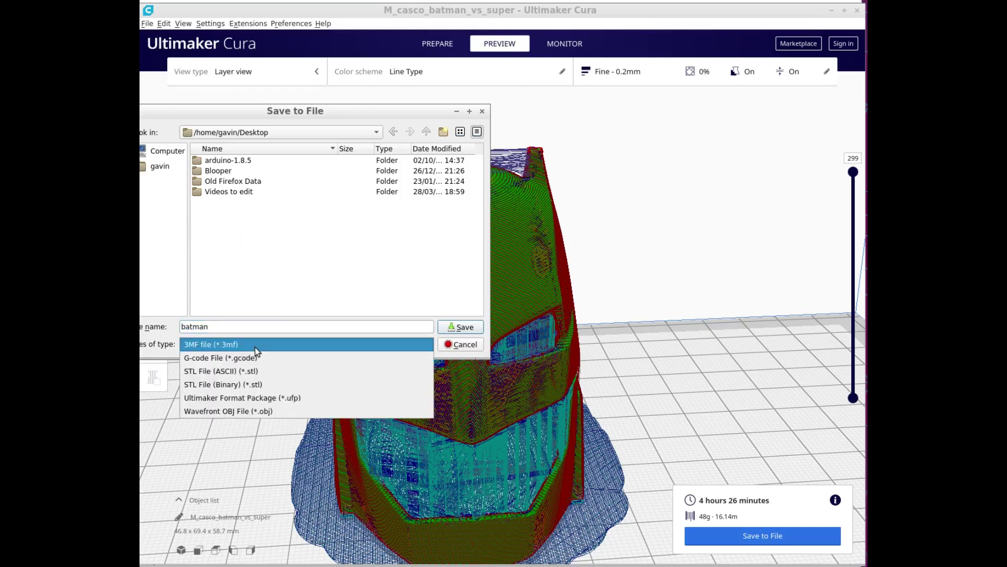
left_click(243, 360)
left_click(248, 328)
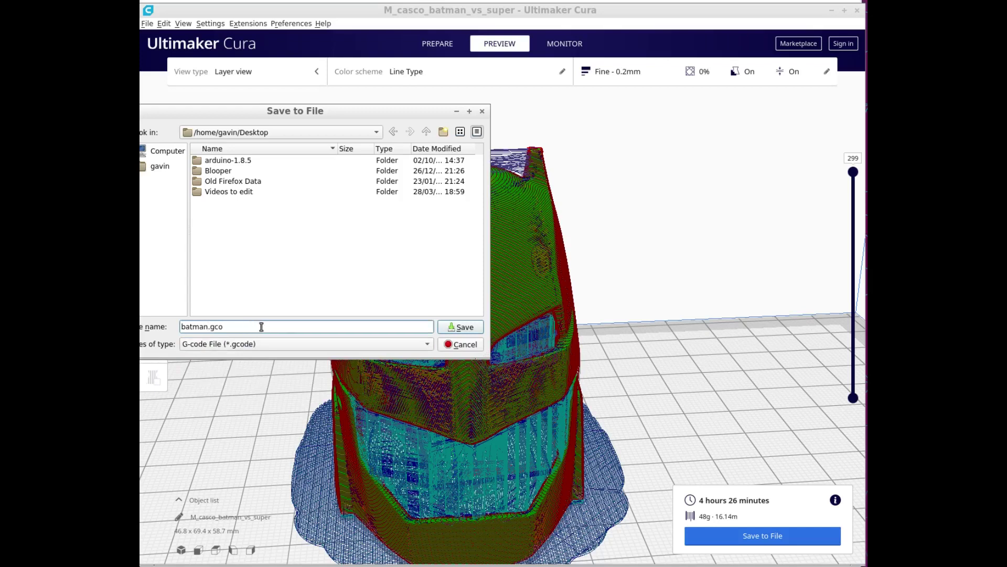
- Save batman.gco to the Desktop and open it in Leafpad from the file manager
left_click(457, 327)
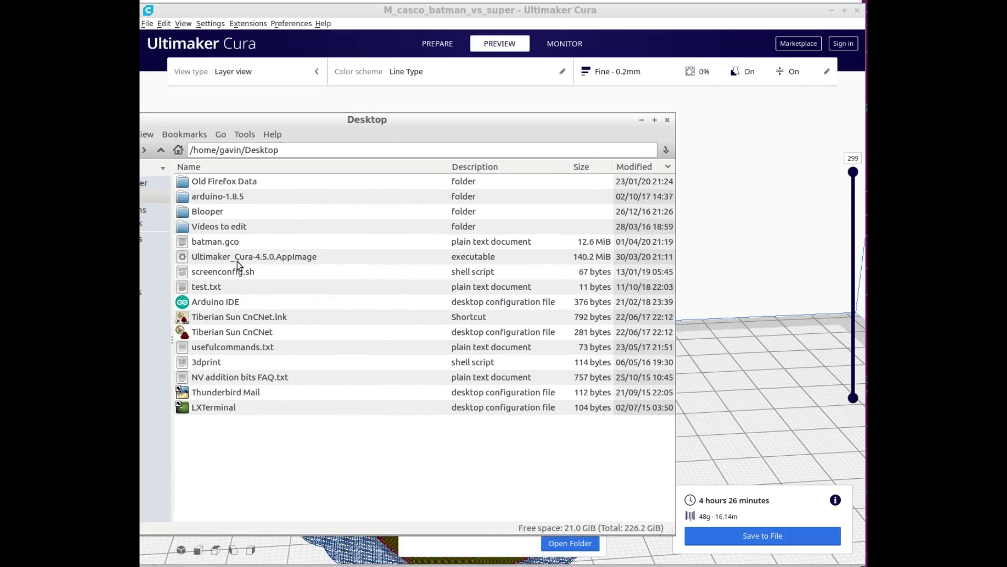
left_click(204, 243)
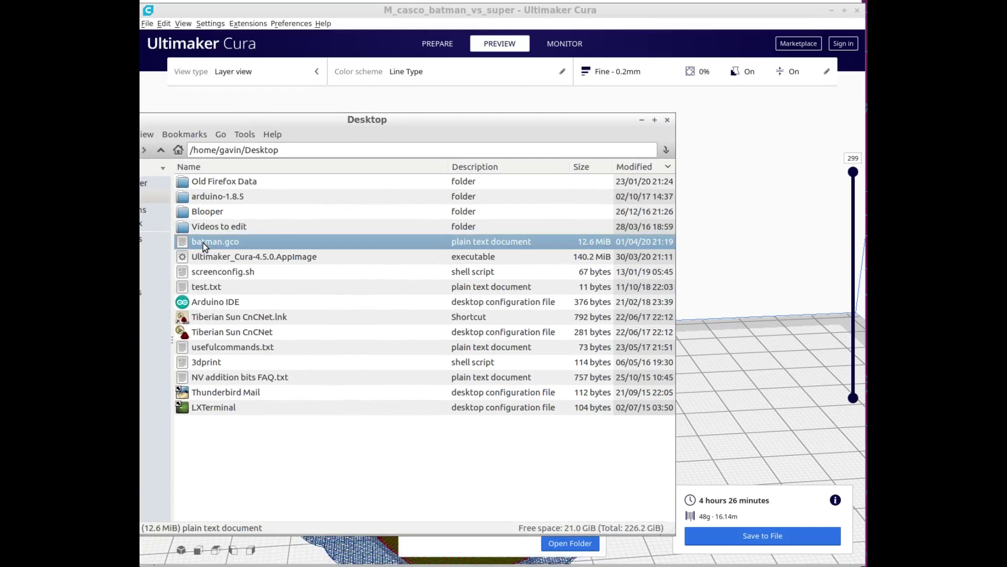
right_click(204, 246)
left_click(235, 296)
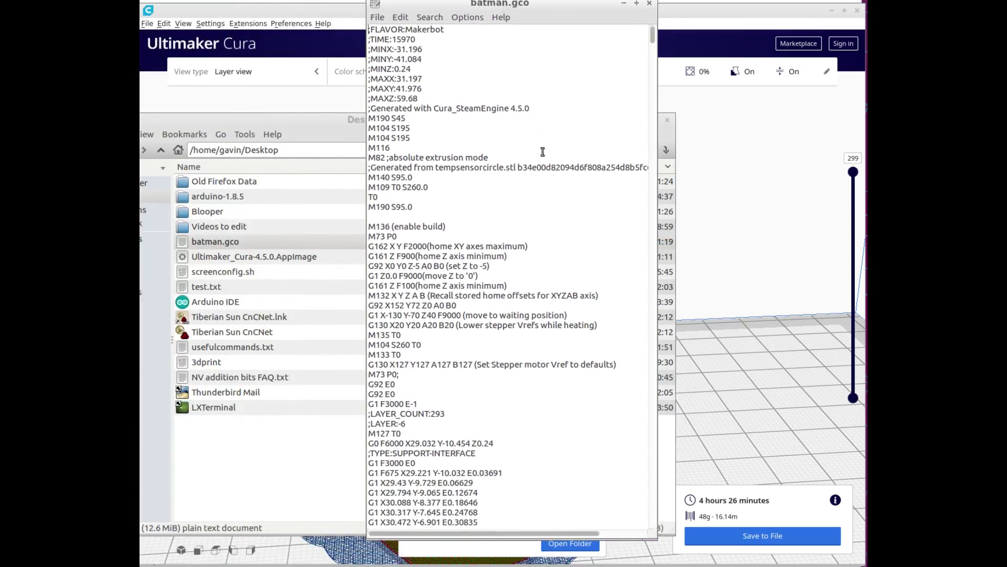
- Delete the header lines from the M82 line up to the start of the file
left_click_drag(496, 158, 369, 29)
key("Delete")
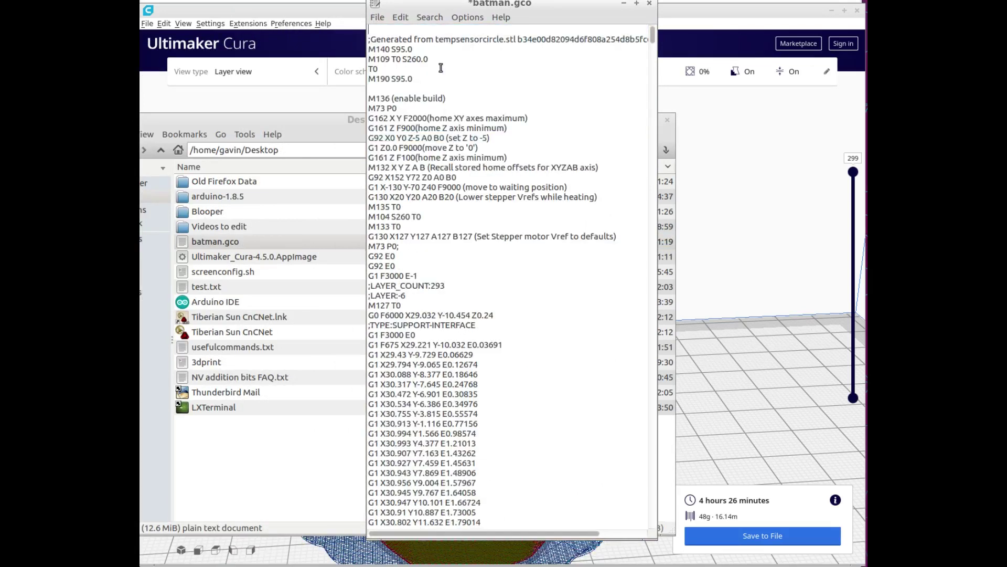
key("ctrl+z")
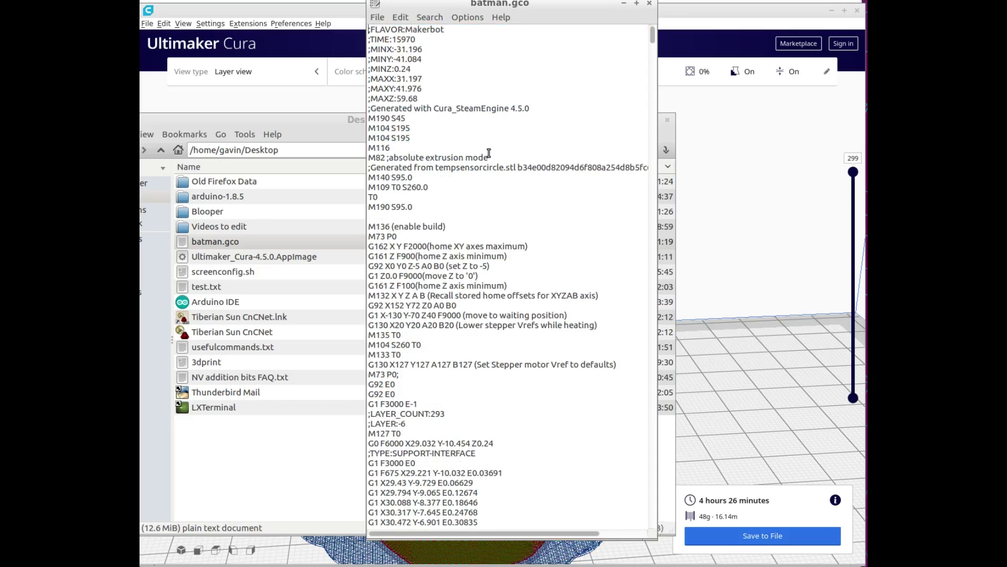
left_click_drag(370, 167, 517, 170)
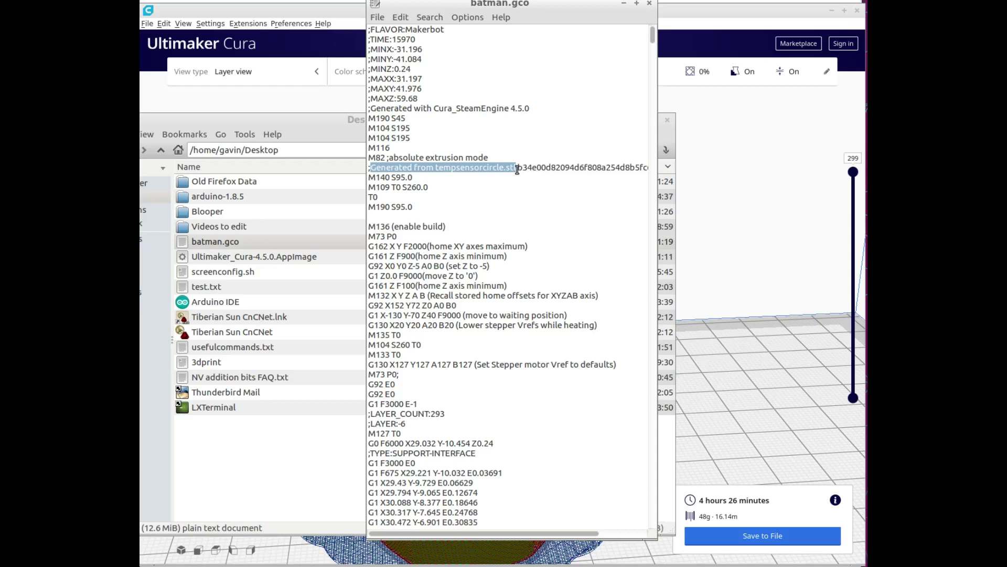
left_click_drag(517, 170, 511, 165)
left_click(492, 157)
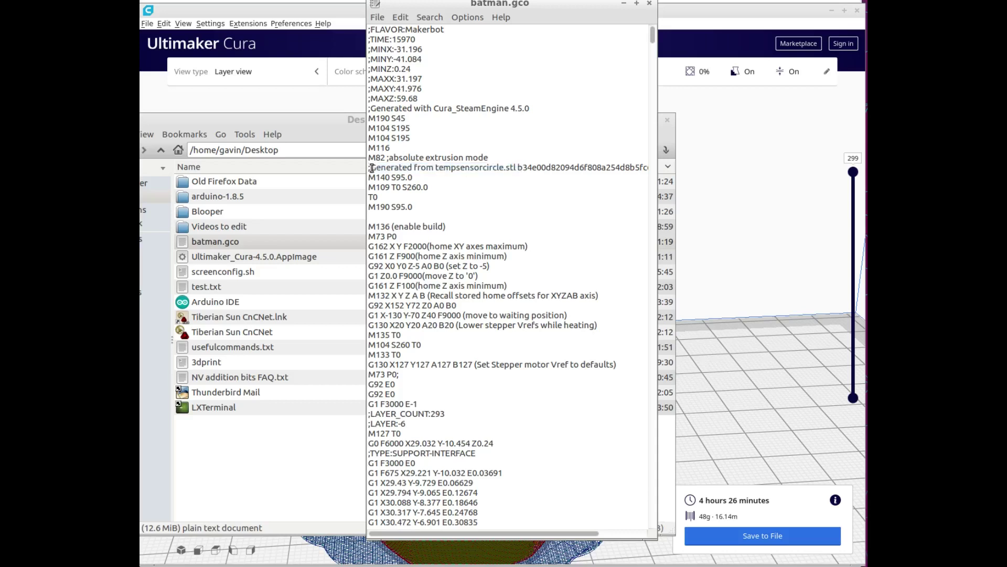
left_click_drag(496, 157, 364, 22)
key("BackSpace")
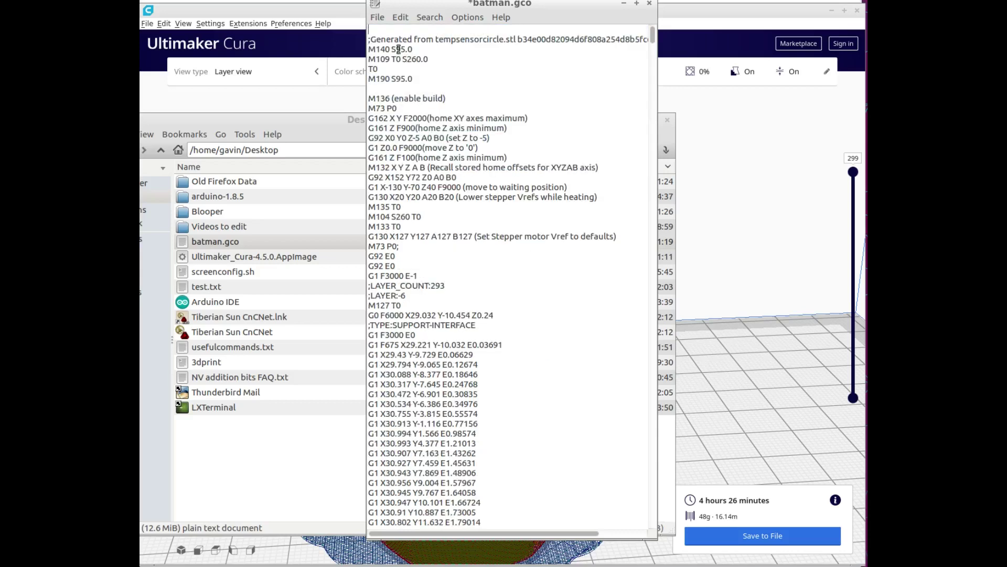
- Remove the ';Generated from tempsensorcircle.stl' line and leftover blank lines so M140 S95.0 leads
triple_click(376, 40)
key("BackSpace")
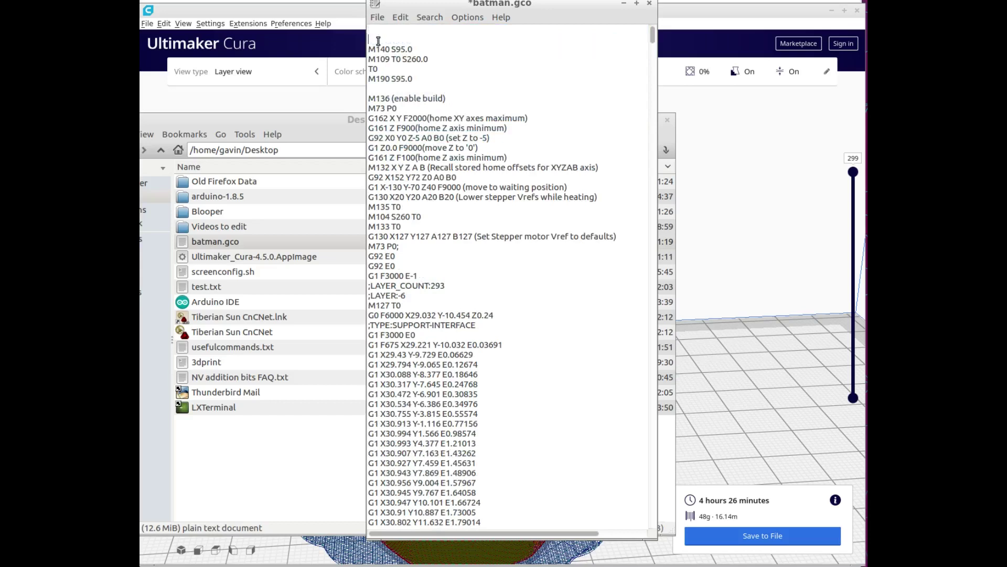
key("BackSpace")
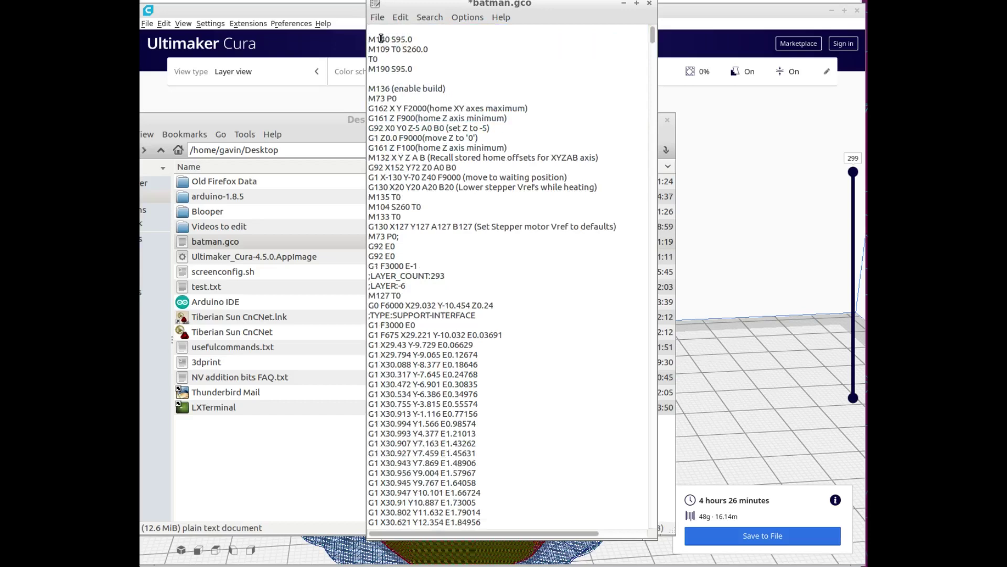
key("Delete")
left_click(397, 30)
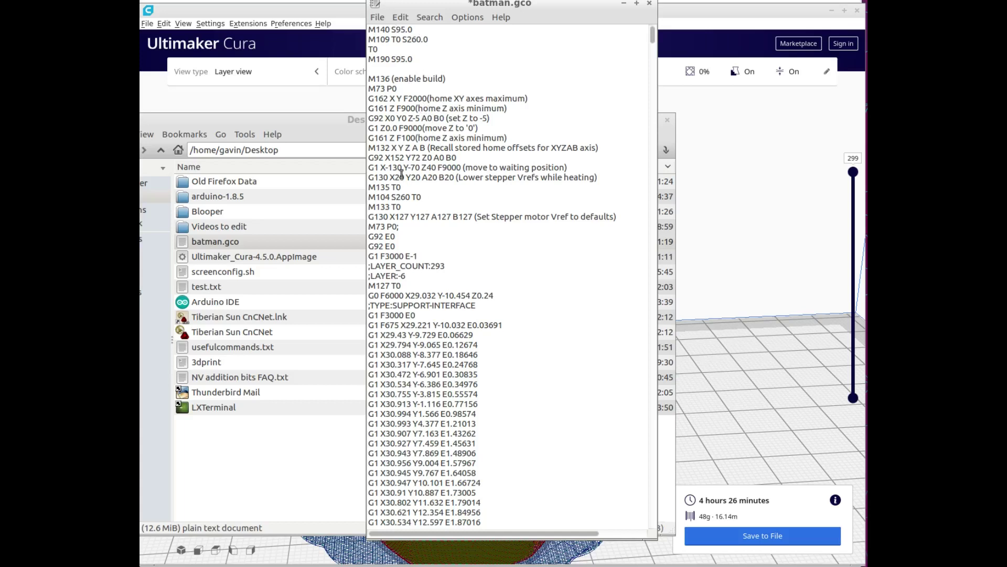
- Change the layer -5 bed command from M140 S45 to M140 S95
left_click_drag(421, 197, 368, 196)
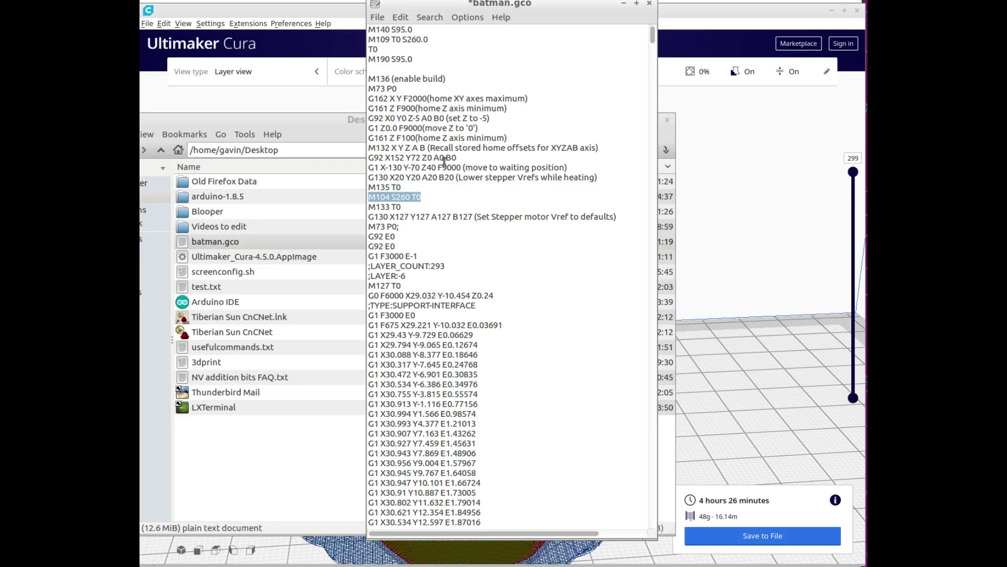
scroll(444, 165, "down", 20)
scroll(443, 165, "down", 20)
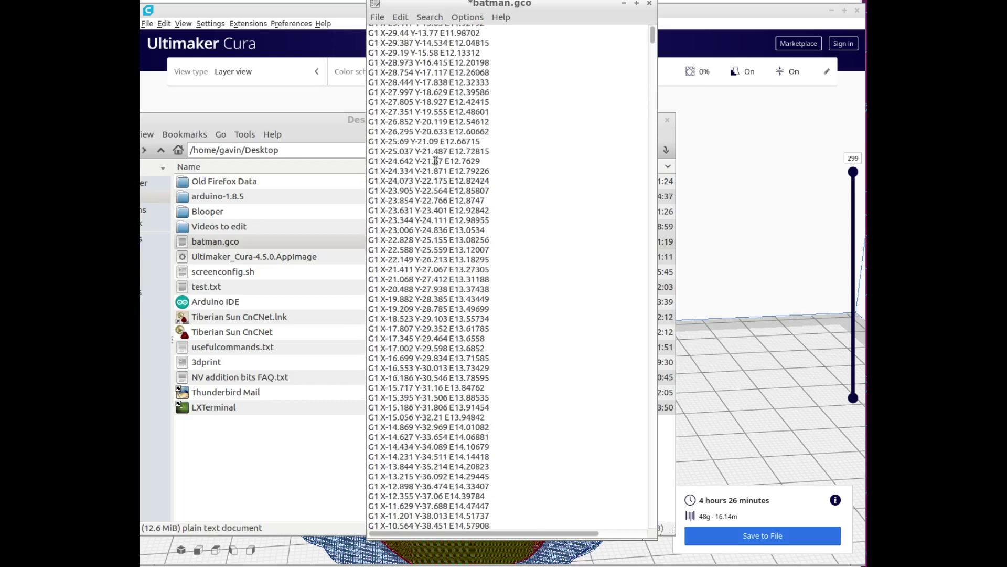
scroll(435, 164, "down", 20)
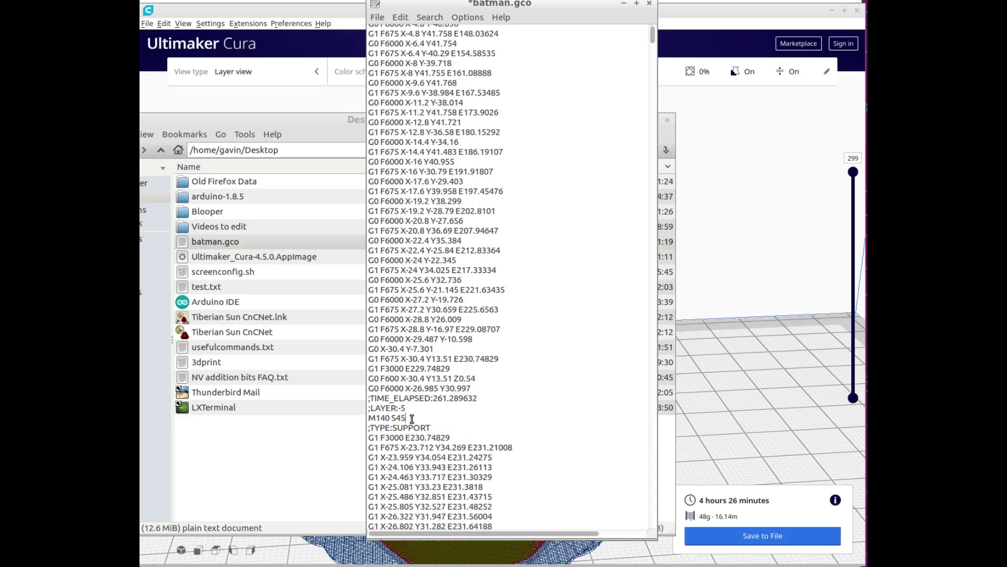
key("BackSpace")
key("BackSpace")
type("95")
scroll(411, 417, "up", 15)
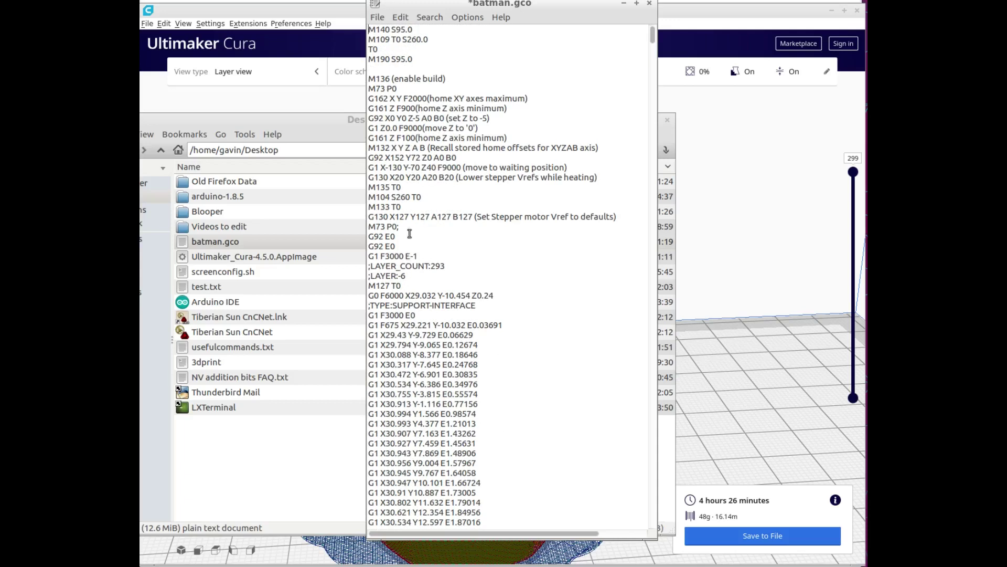
- Save batman.gco and close Leafpad
left_click(377, 18)
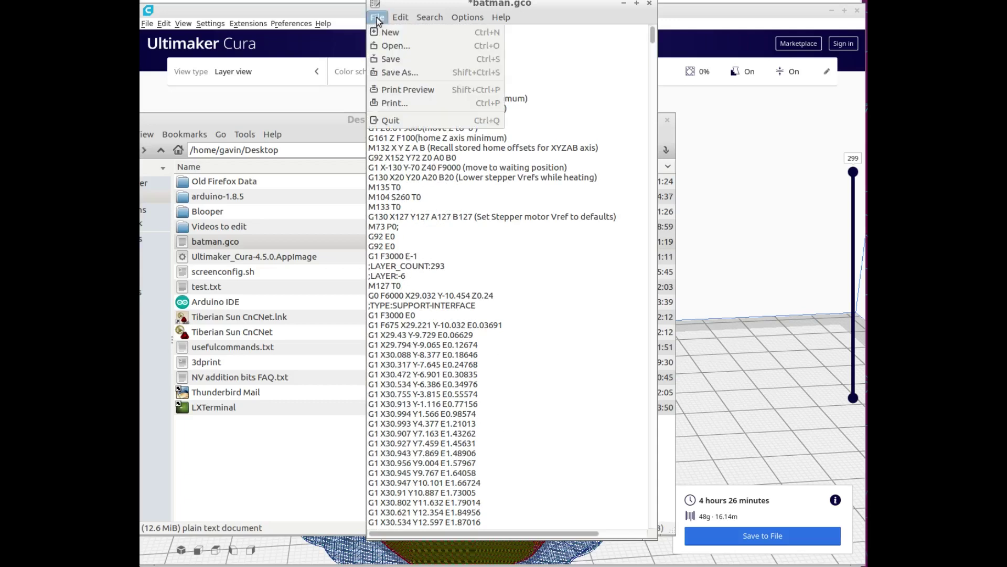
left_click(389, 60)
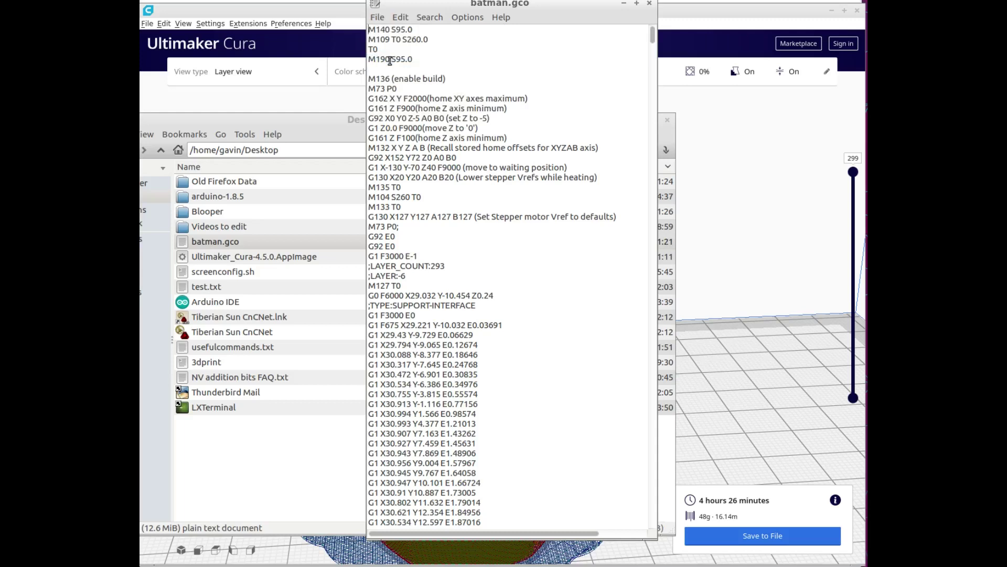
left_click(649, 3)
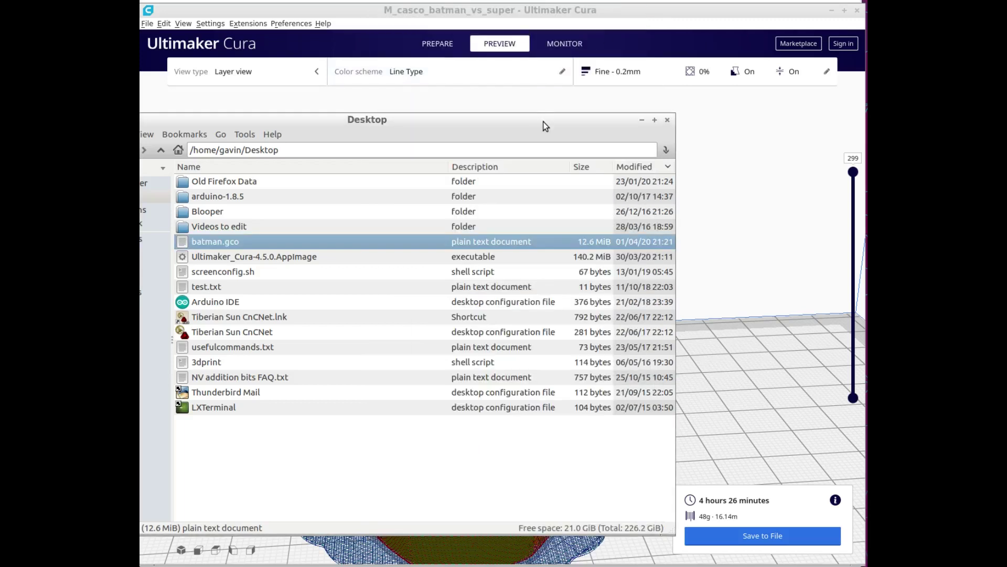
- Close the Desktop file manager and expand OctoPrint's printer Connection panel
left_click(668, 120)
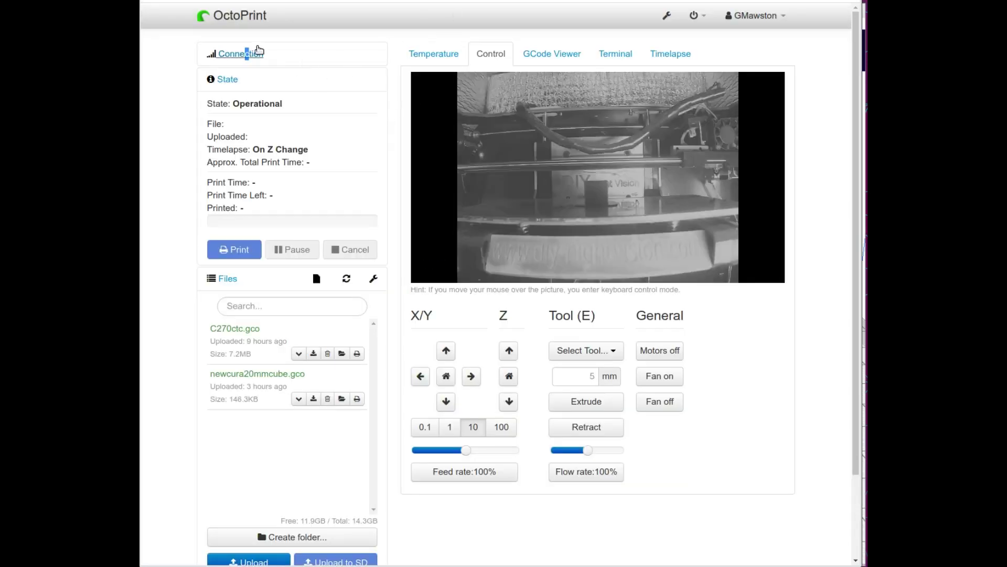
left_click(241, 55)
scroll(176, 131, "down", 2)
scroll(192, 257, "down", 1)
scroll(189, 257, "down", 2)
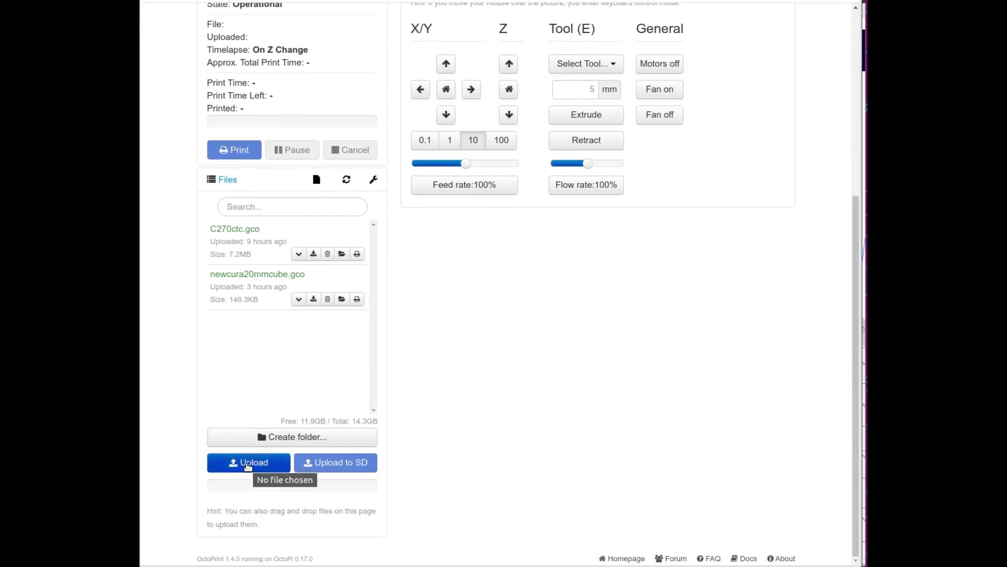
- Start a file upload and select batman.gco in the Desktop folder
left_click(250, 465)
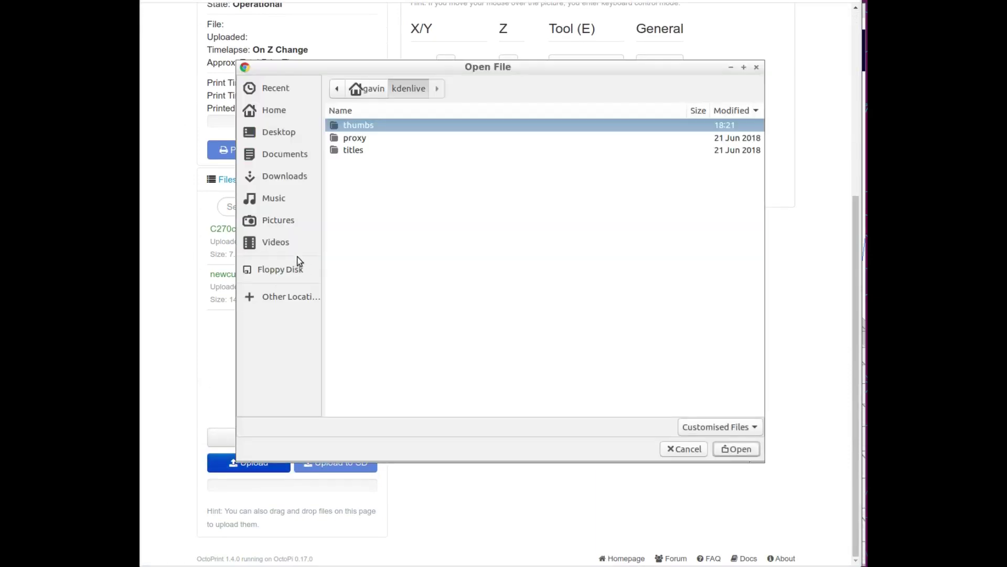
left_click(269, 132)
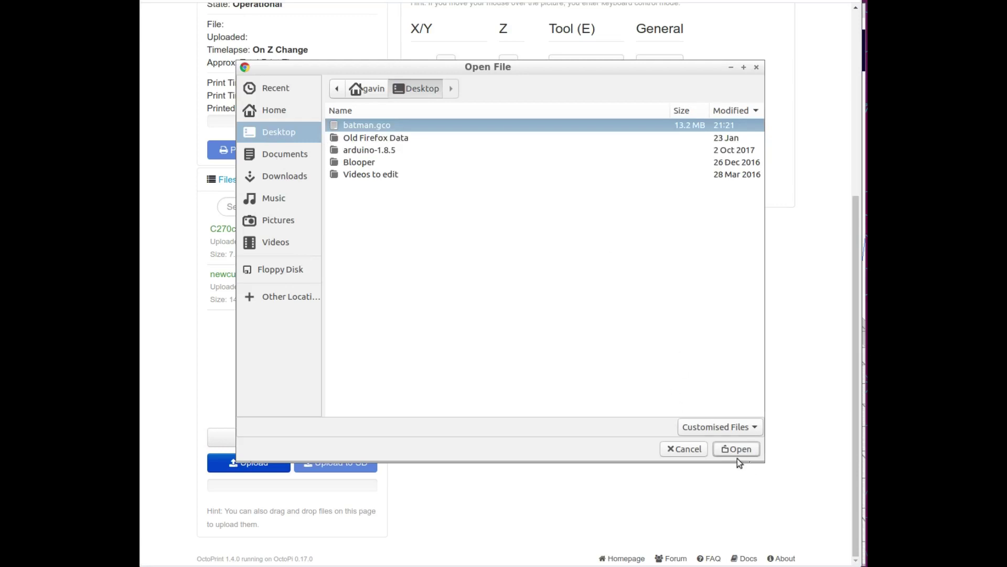
left_click(729, 447)
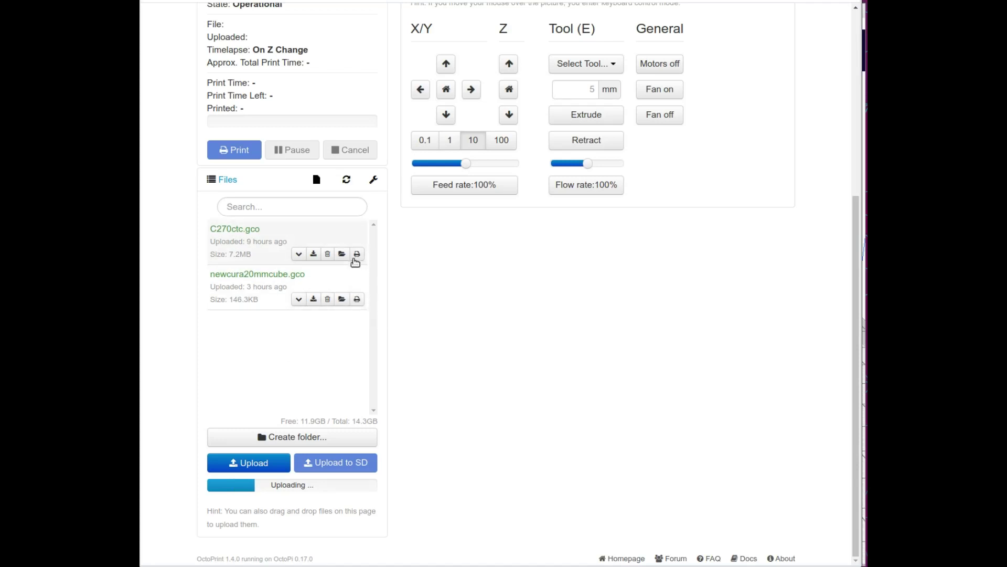
- Scroll the OctoPrint dashboard to follow the batman.gco upload progress under Files
scroll(326, 218, "up", 5)
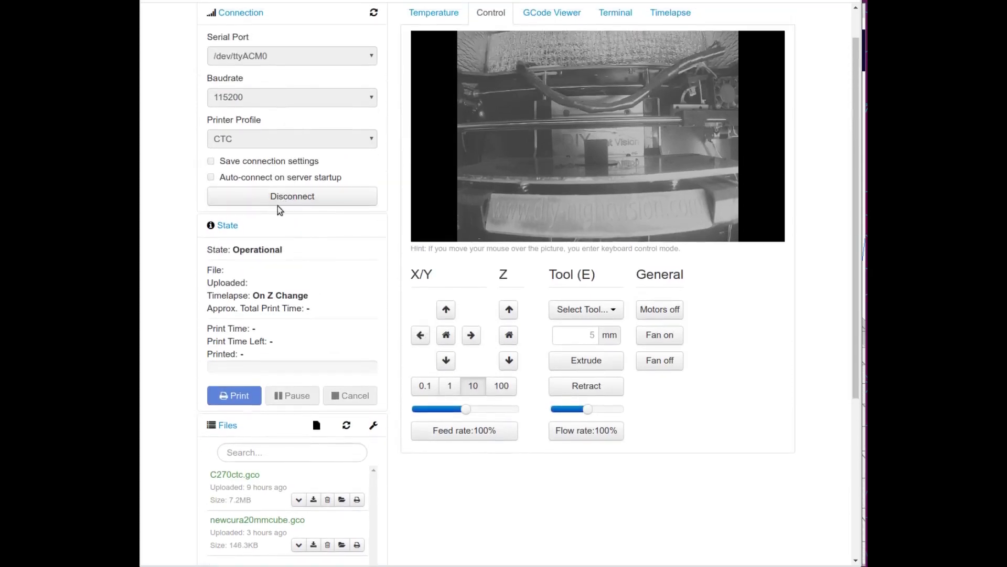
scroll(327, 294, "down", 1)
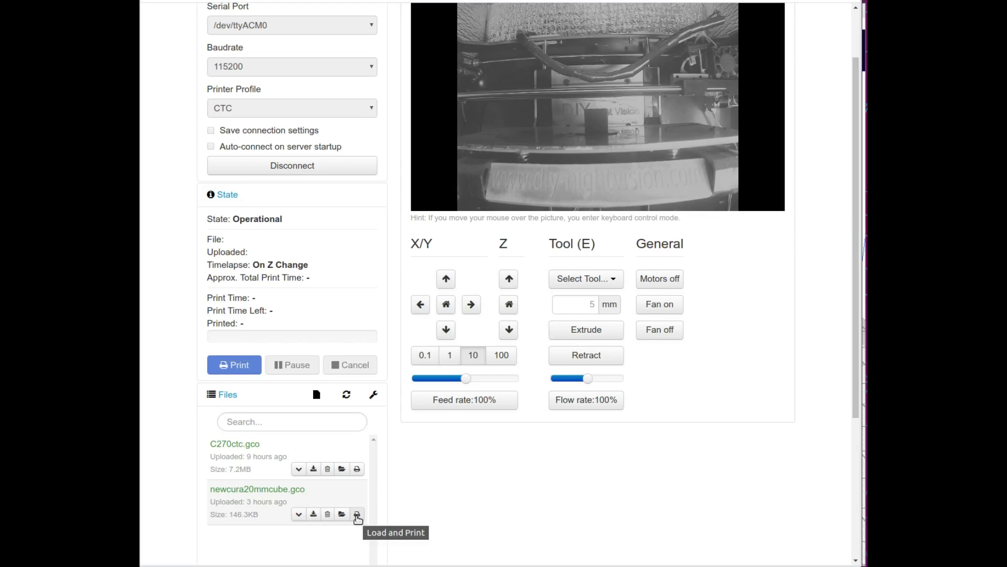
scroll(360, 441, "up", 2)
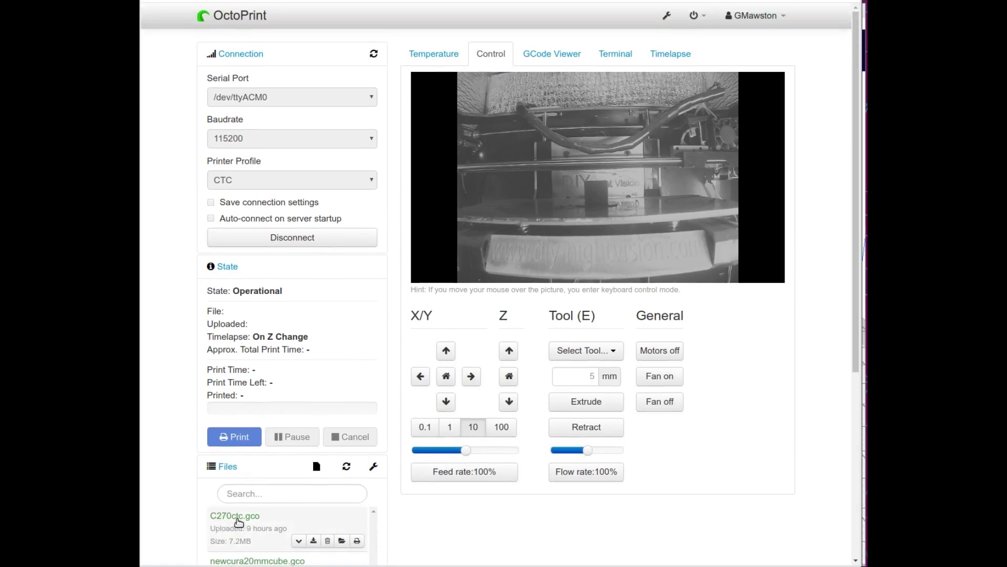
mouse_move(423, 237)
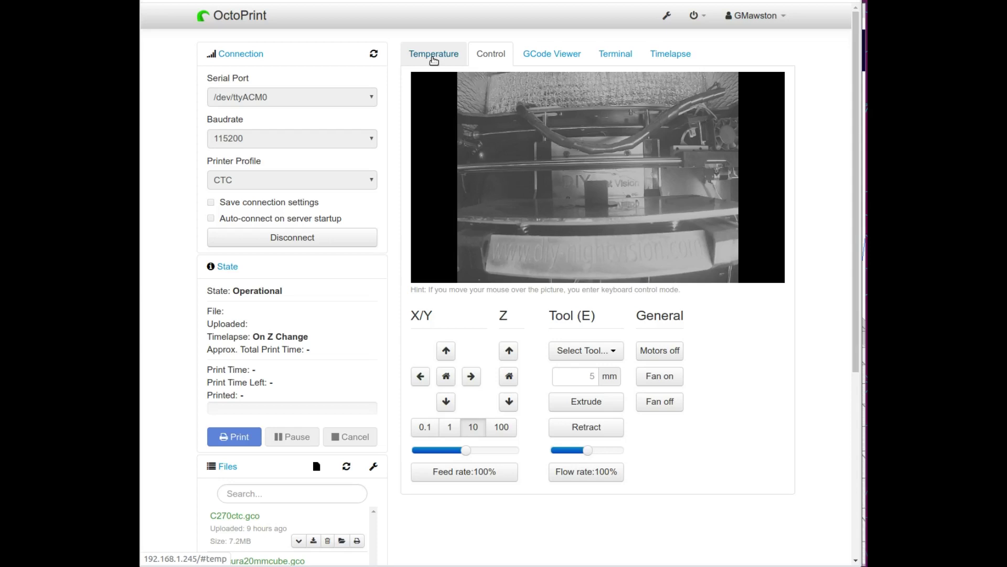
left_click(670, 56)
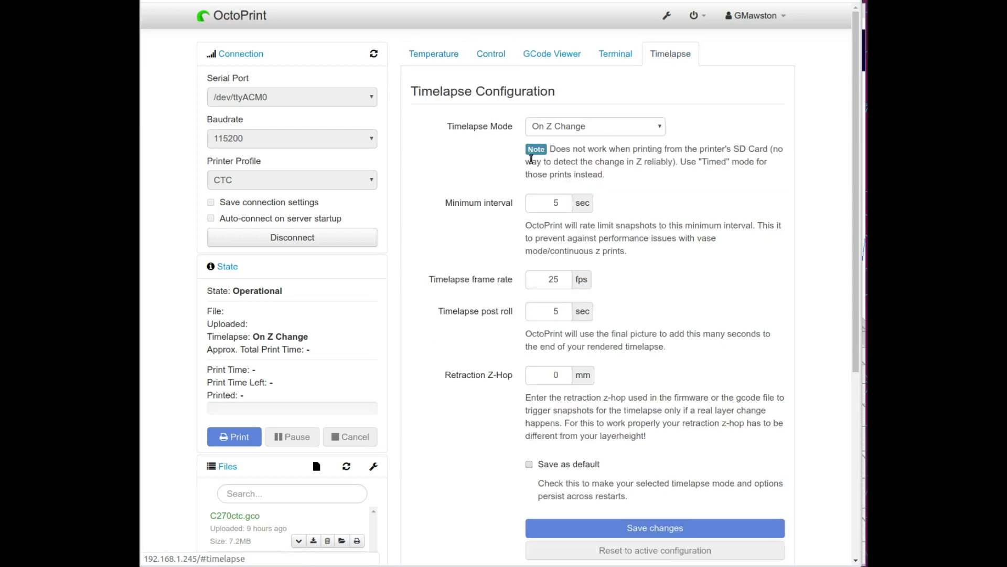
scroll(489, 187, "down", 2)
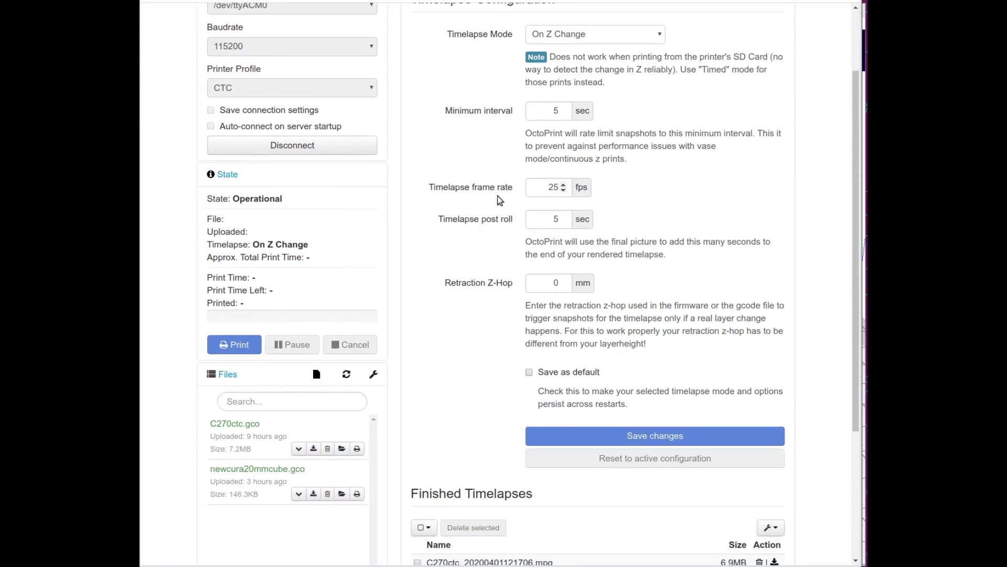
scroll(500, 323, "down", 2)
scroll(486, 320, "up", 4)
scroll(479, 224, "up", 1)
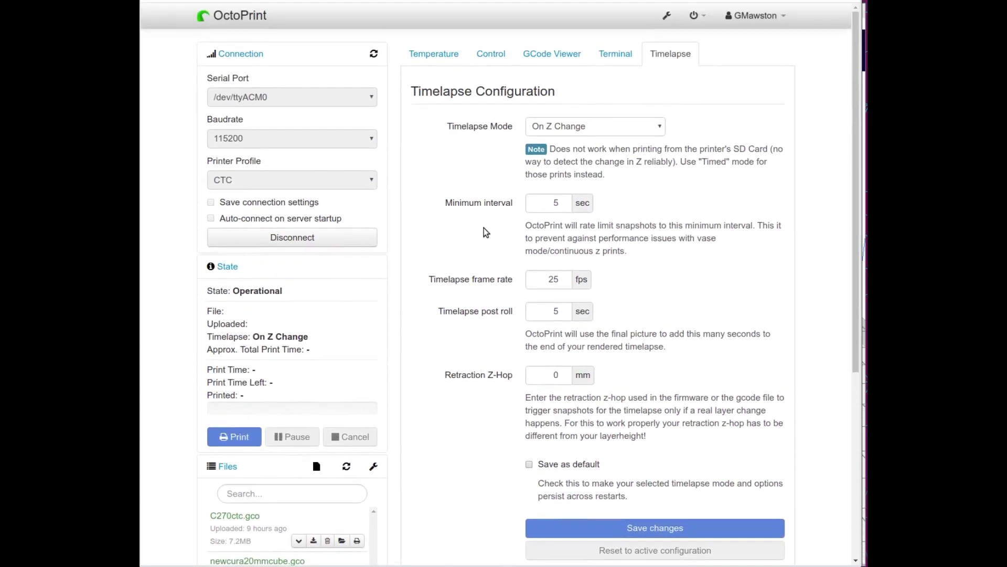
left_click(502, 58)
mouse_move(507, 153)
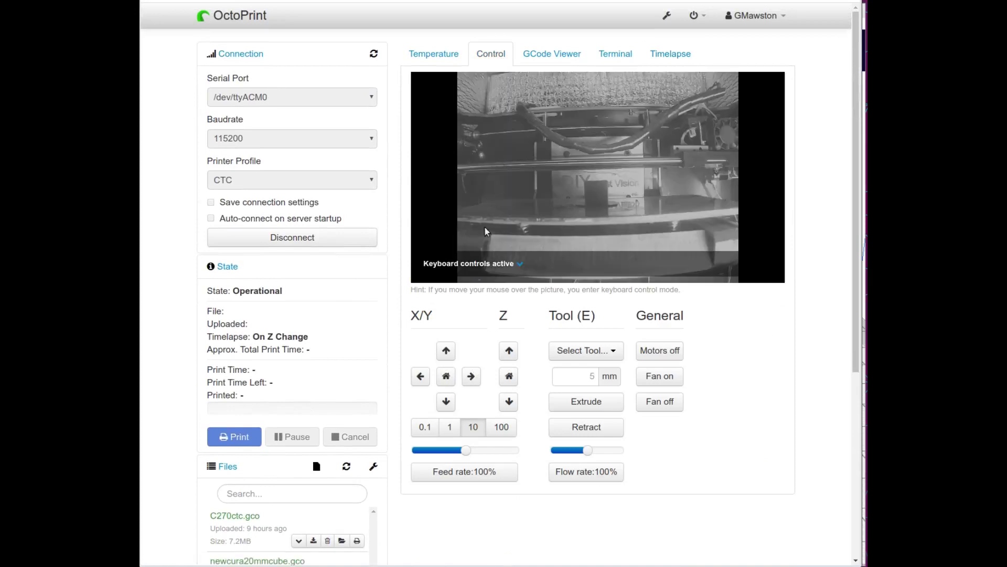
scroll(392, 275, "down", 5)
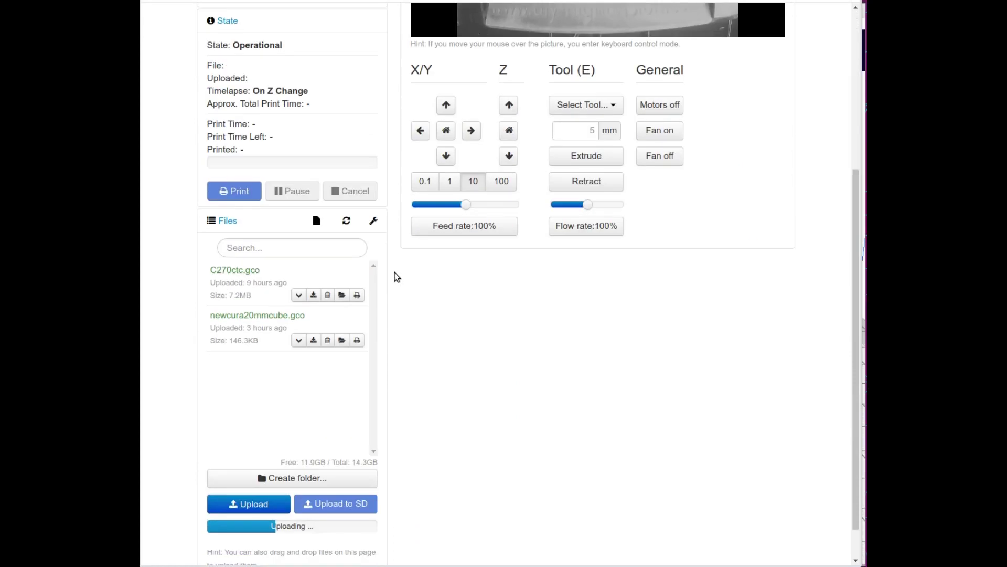
scroll(395, 272, "up", 5)
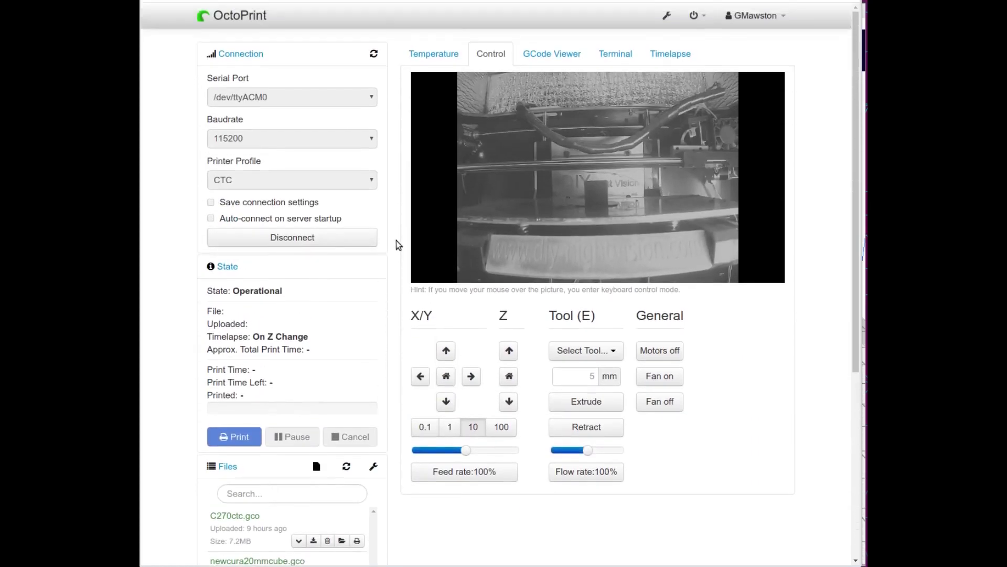